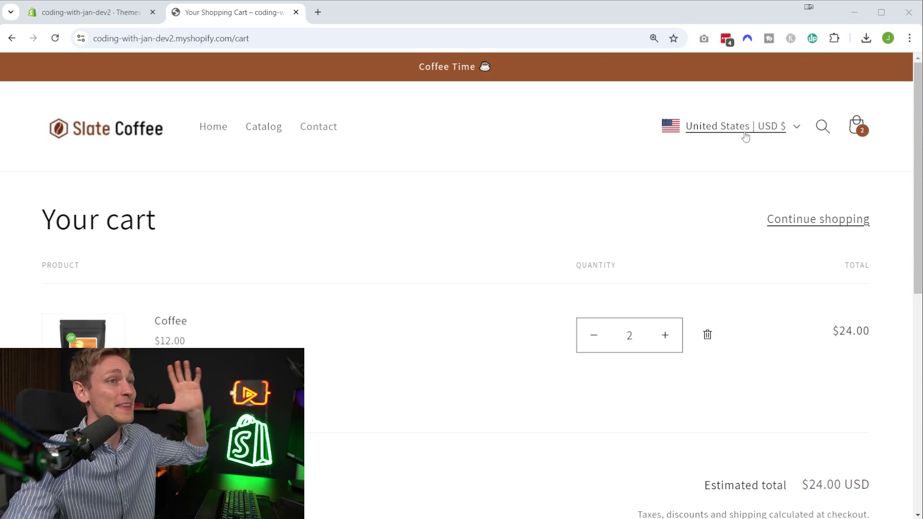
# Step: Review the cart in dollars: the $24.00 line total, estimated total note, and United States USD setting
pyautogui.scroll(-1, 449, 202)
pyautogui.scroll(1, 448, 278)
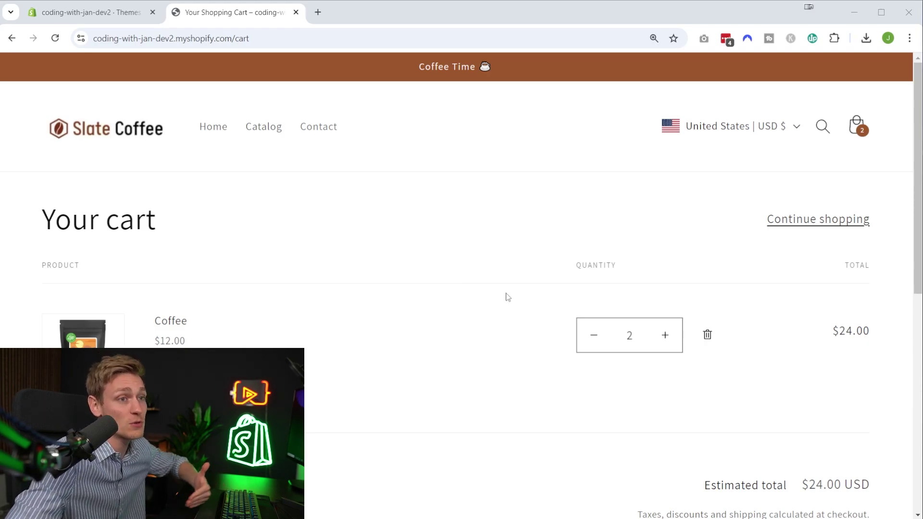
pyautogui.scroll(-1, 526, 312)
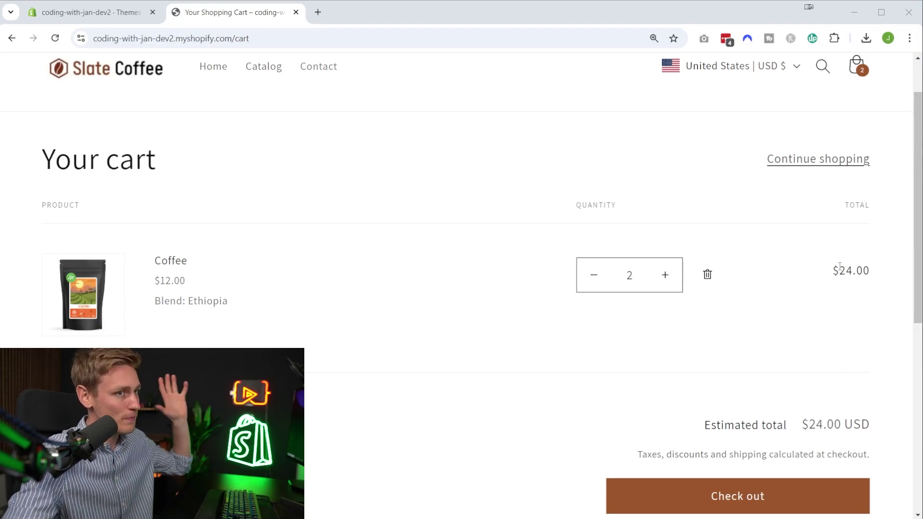
pyautogui.doubleClick(890, 274)
pyautogui.scroll(-1, 781, 373)
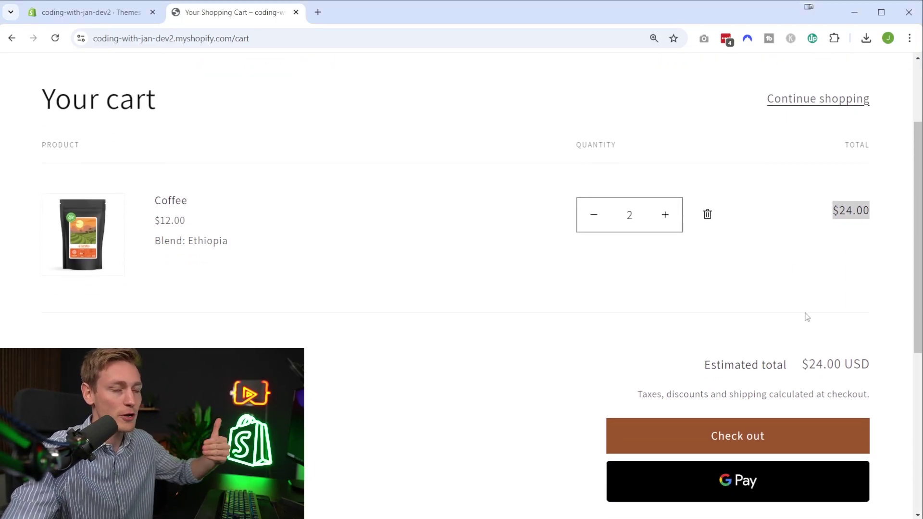
pyautogui.click(821, 234)
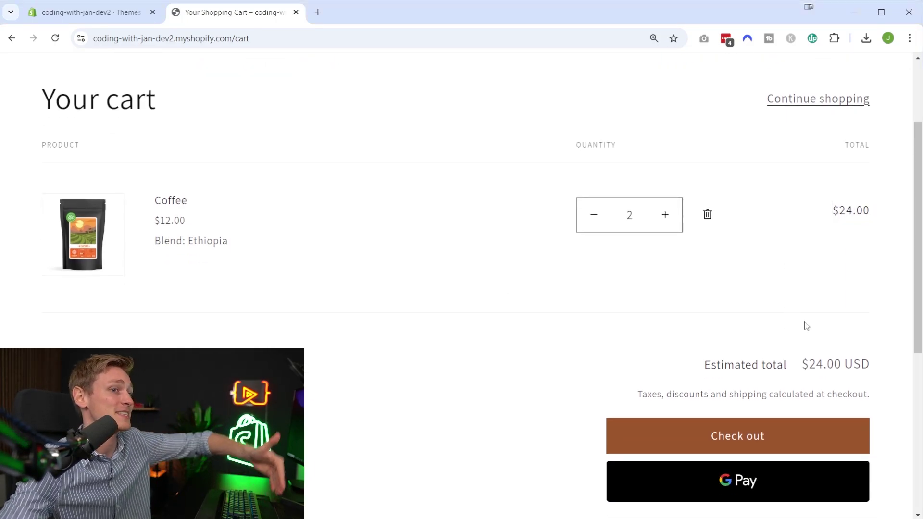
pyautogui.moveTo(702, 370); pyautogui.dragTo(760, 445)
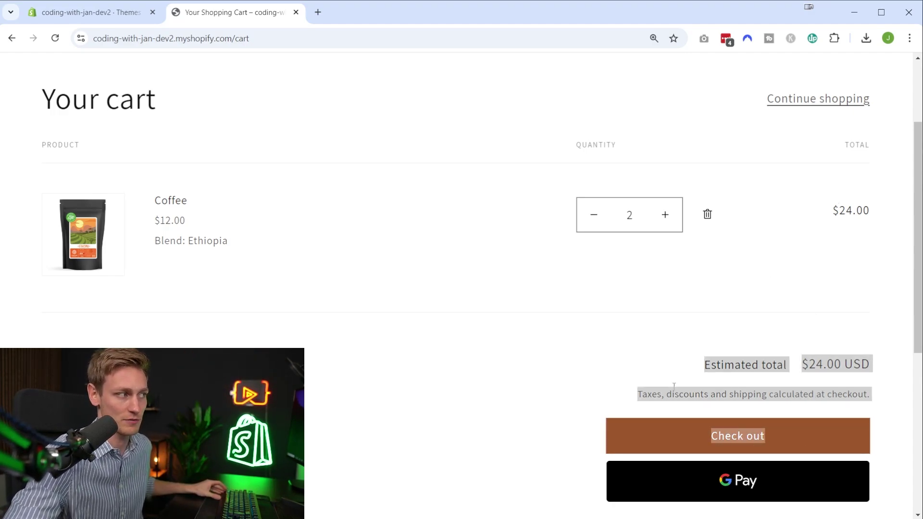
pyautogui.click(687, 351)
pyautogui.scroll(2, 613, 152)
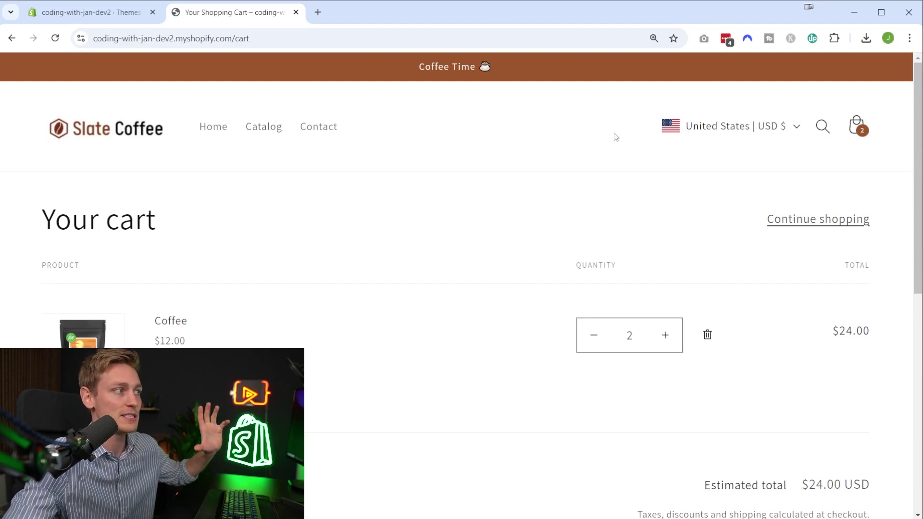
pyautogui.moveTo(616, 138); pyautogui.dragTo(785, 136)
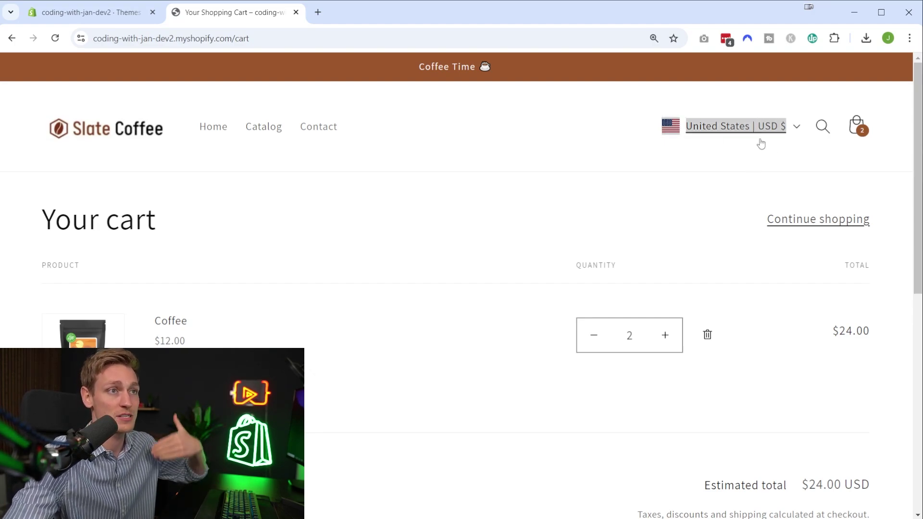
# Step: Switch the storefront to United Kingdom GBP £, hide the preview bar, and check the £20.00 line total
pyautogui.click(763, 131)
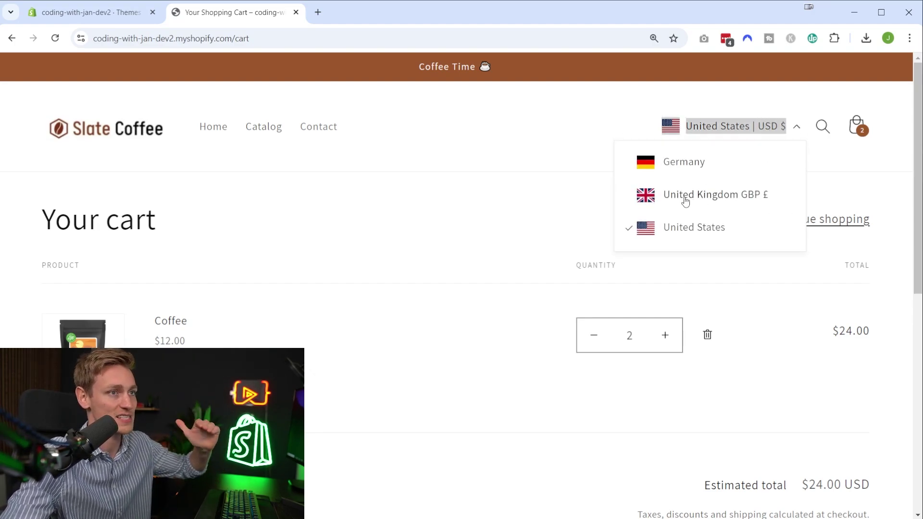
pyautogui.click(722, 198)
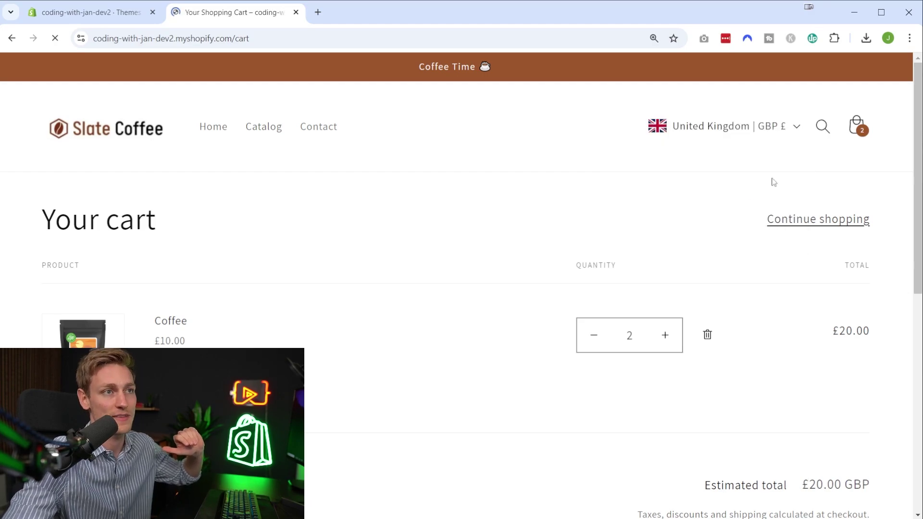
pyautogui.click(880, 500)
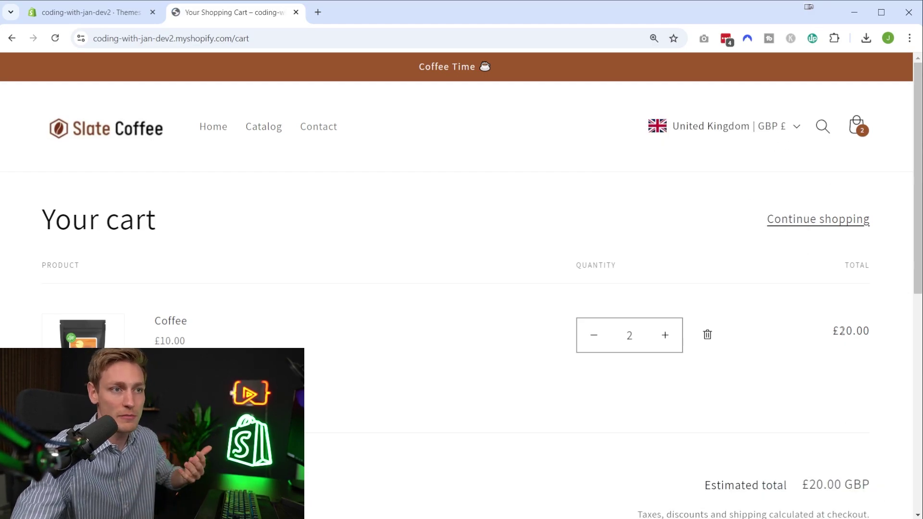
pyautogui.doubleClick(828, 331)
pyautogui.scroll(-4, 841, 207)
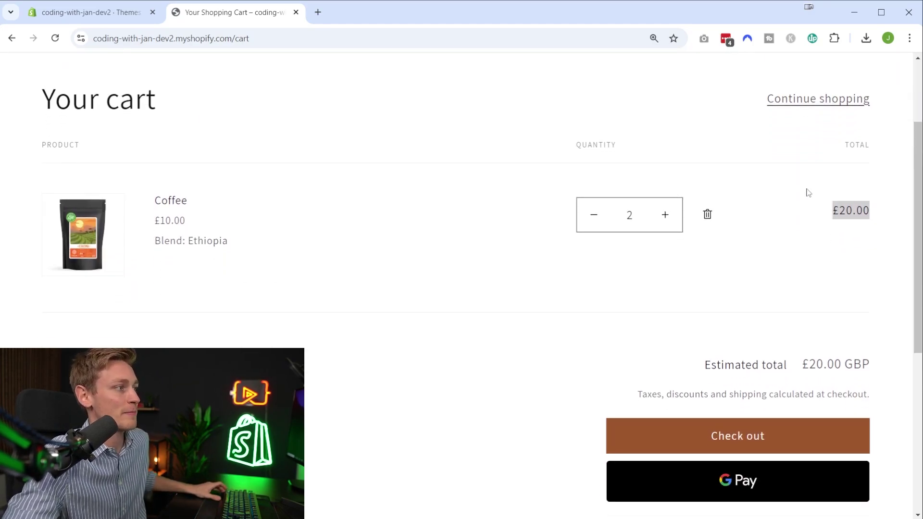
pyautogui.click(823, 207)
# Step: Proceed to checkout and confirm the £20.00 GBP subtotal and total
pyautogui.click(750, 371)
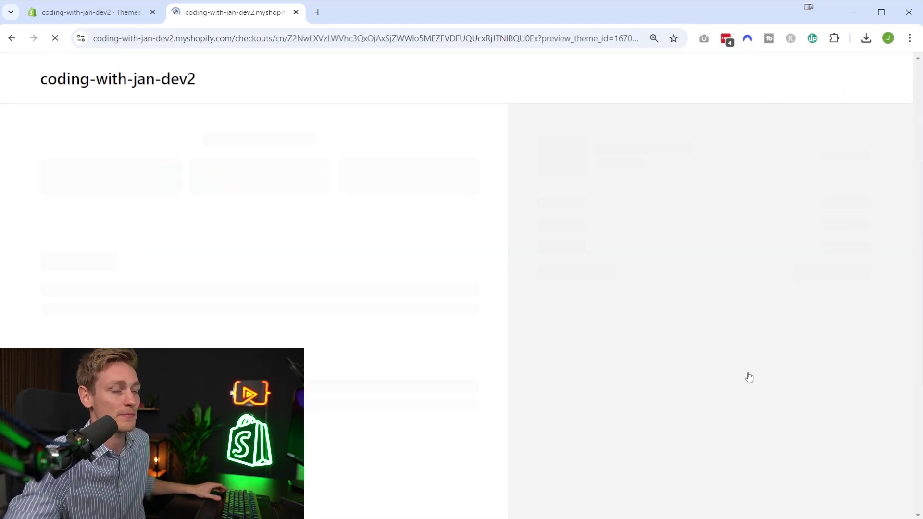
pyautogui.moveTo(838, 293); pyautogui.dragTo(549, 355)
pyautogui.click(865, 356)
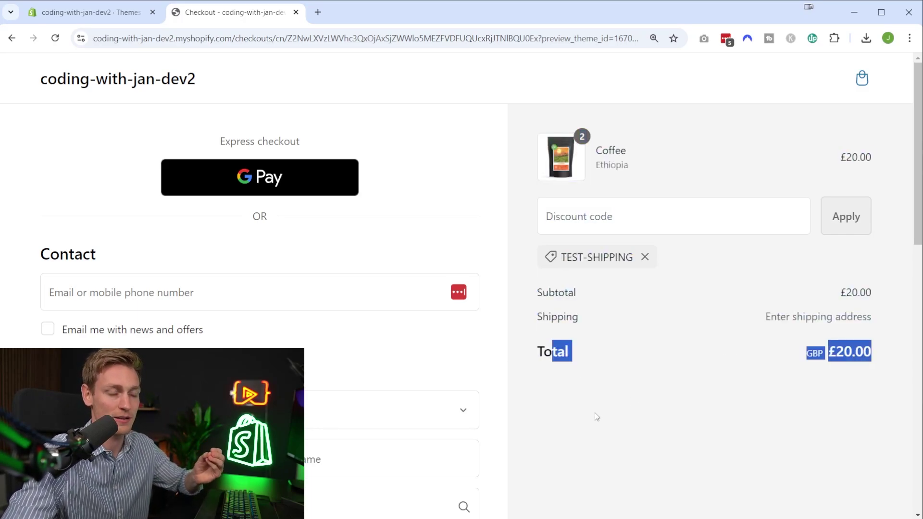
pyautogui.click(610, 419)
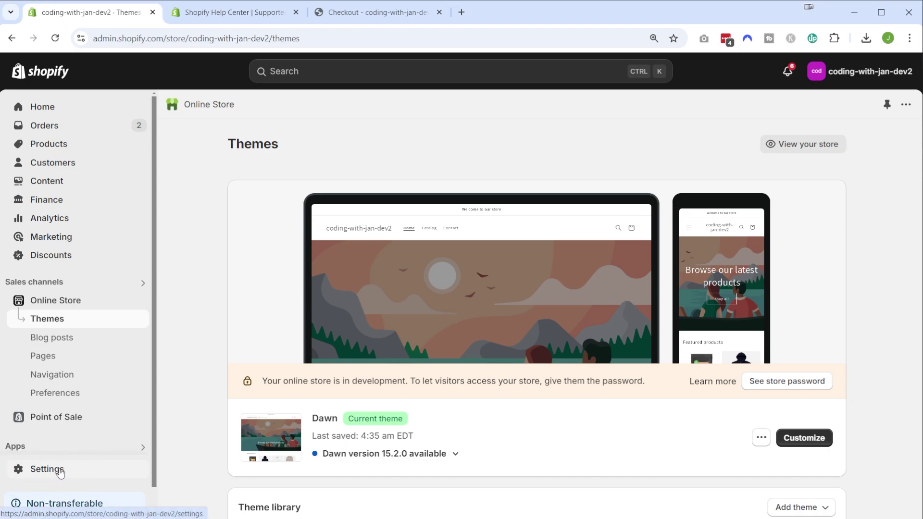
# Step: Open Settings > Payments and note the development store payments warning
pyautogui.click(60, 474)
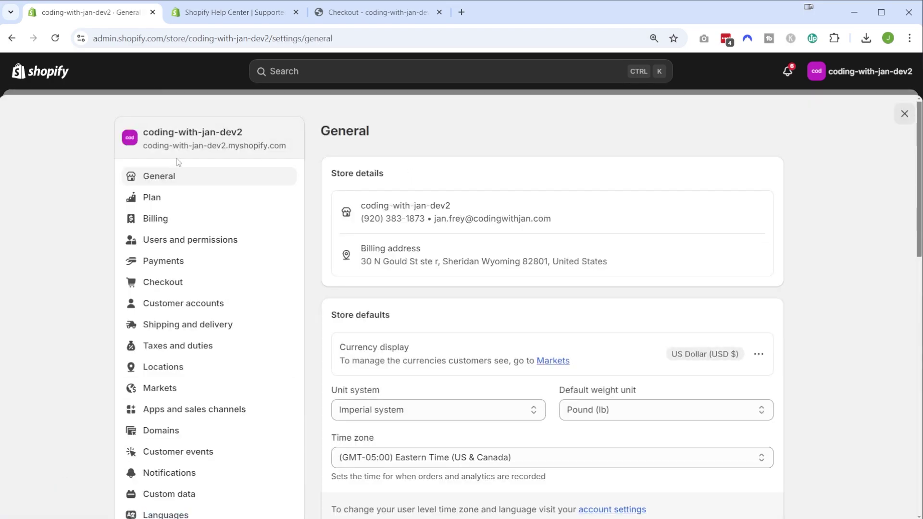
pyautogui.click(177, 262)
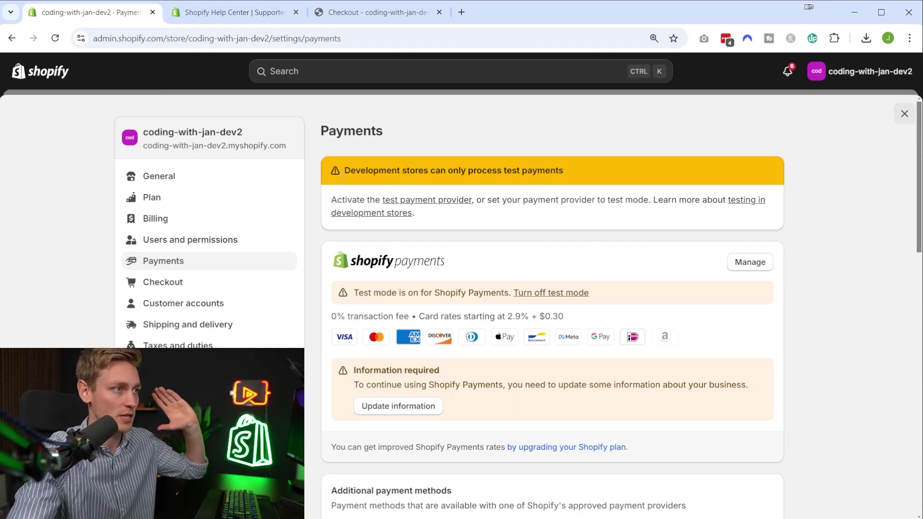
pyautogui.moveTo(343, 170); pyautogui.dragTo(552, 216)
pyautogui.click(558, 220)
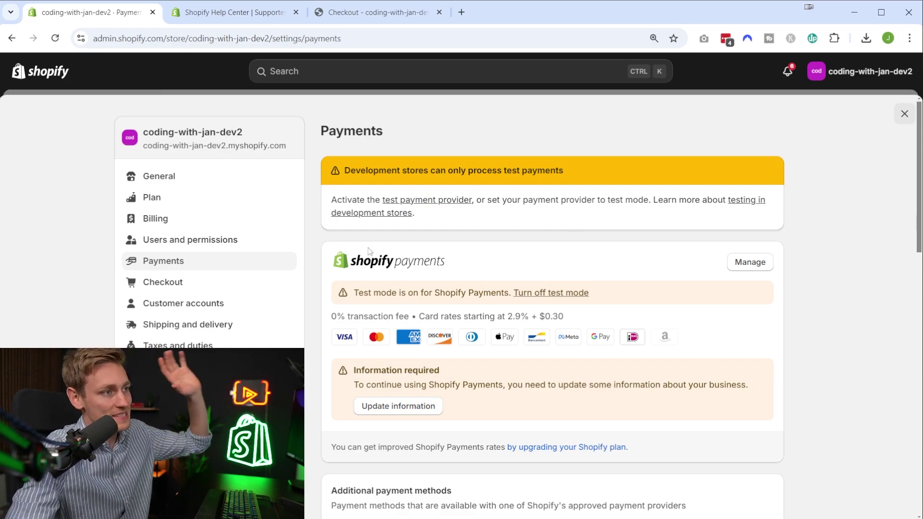
# Step: Review the Shopify Payments card, then bring up the Help Center supported countries article
pyautogui.moveTo(316, 251); pyautogui.dragTo(727, 453)
pyautogui.click(730, 453)
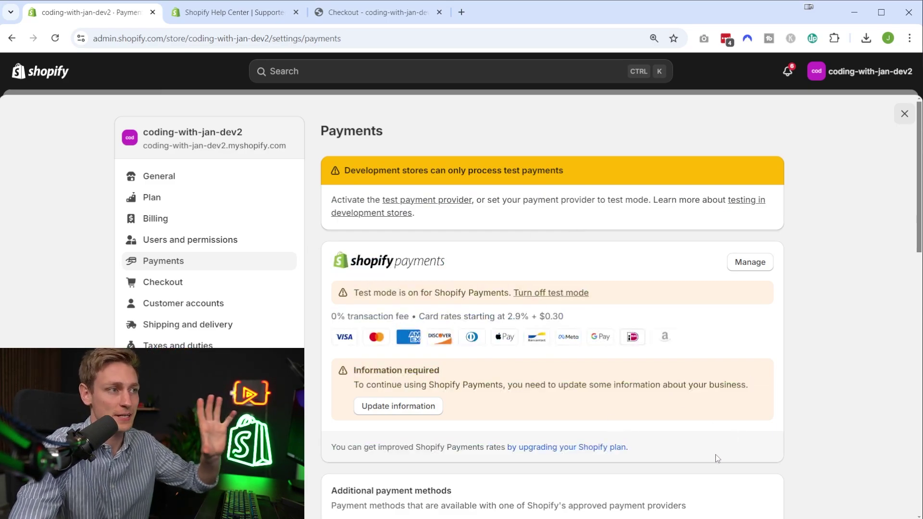
pyautogui.moveTo(304, 263); pyautogui.dragTo(471, 267)
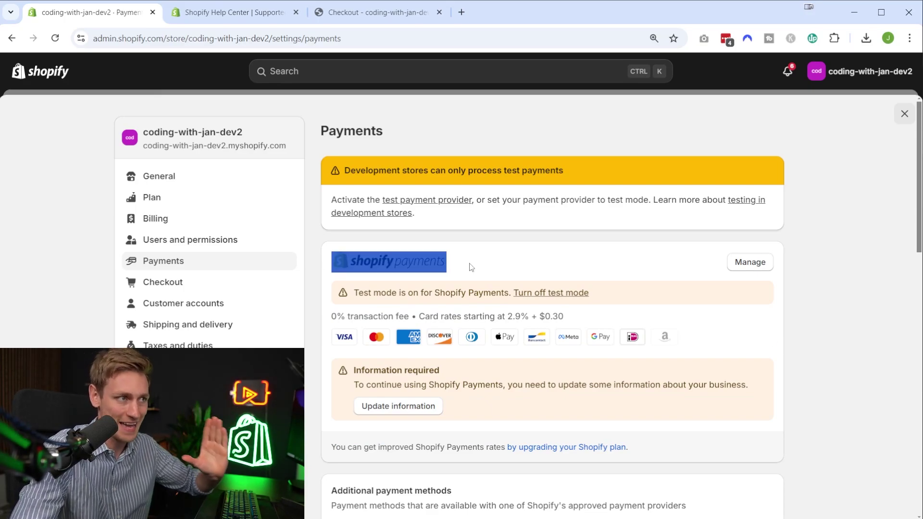
pyautogui.click(580, 260)
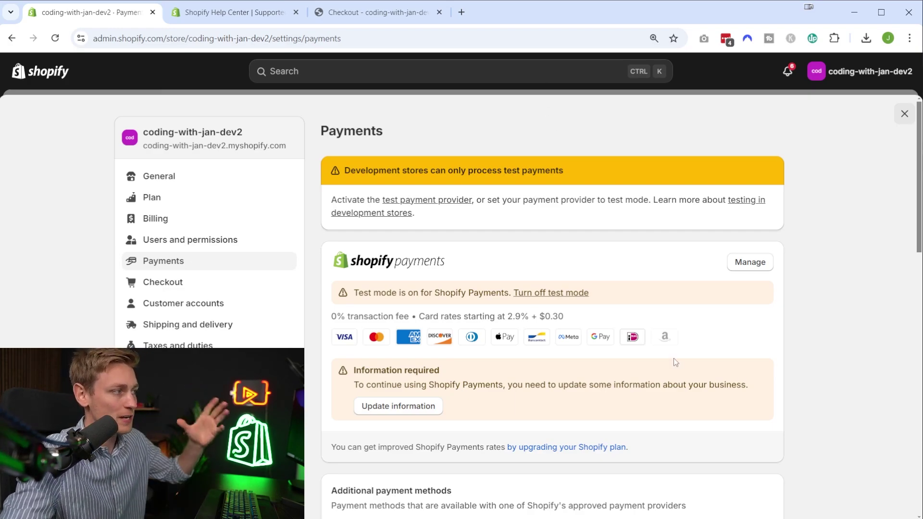
pyautogui.moveTo(383, 246); pyautogui.dragTo(824, 443)
pyautogui.click(803, 414)
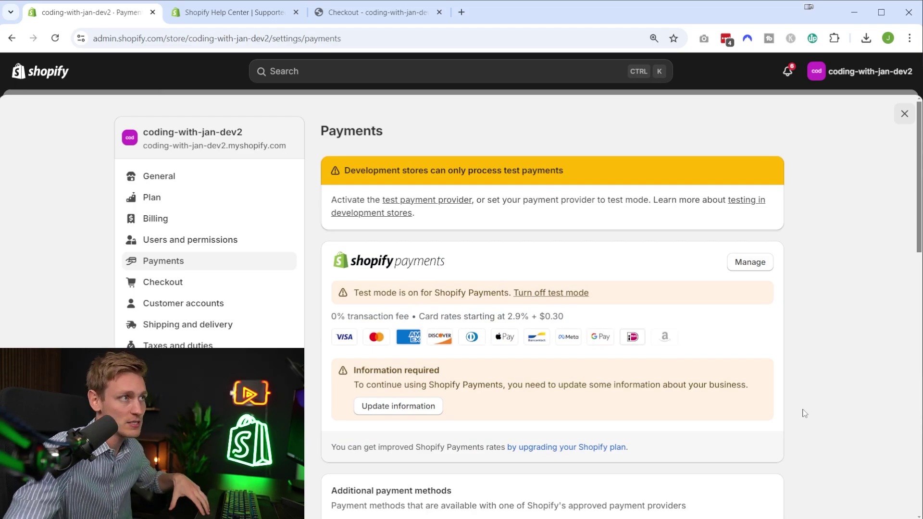
pyautogui.click(235, 12)
pyautogui.moveTo(339, 39); pyautogui.dragTo(416, 39)
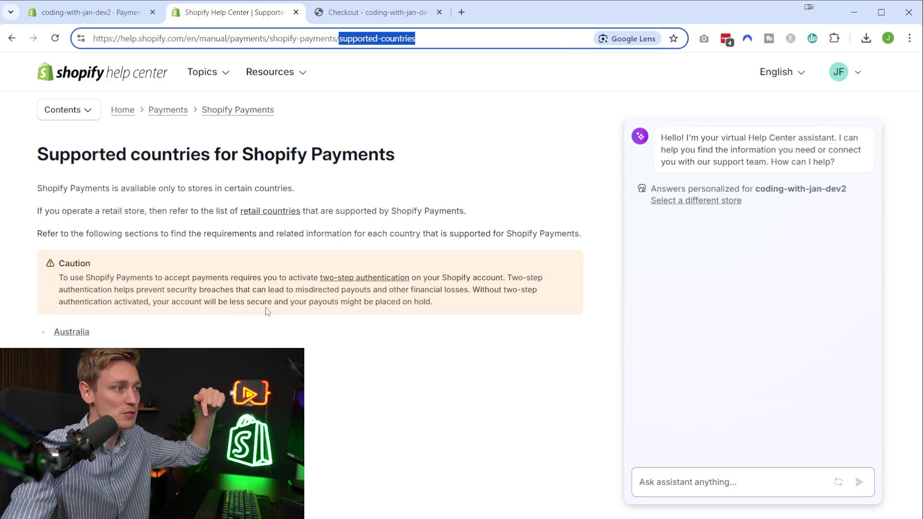
pyautogui.click(279, 269)
pyautogui.scroll(-3, 282, 260)
pyautogui.scroll(-7, 282, 261)
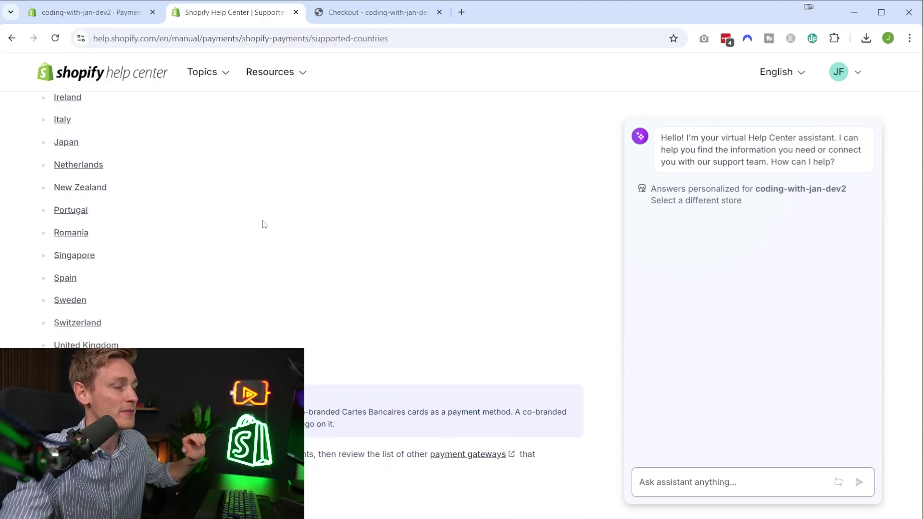
pyautogui.scroll(-1, 247, 272)
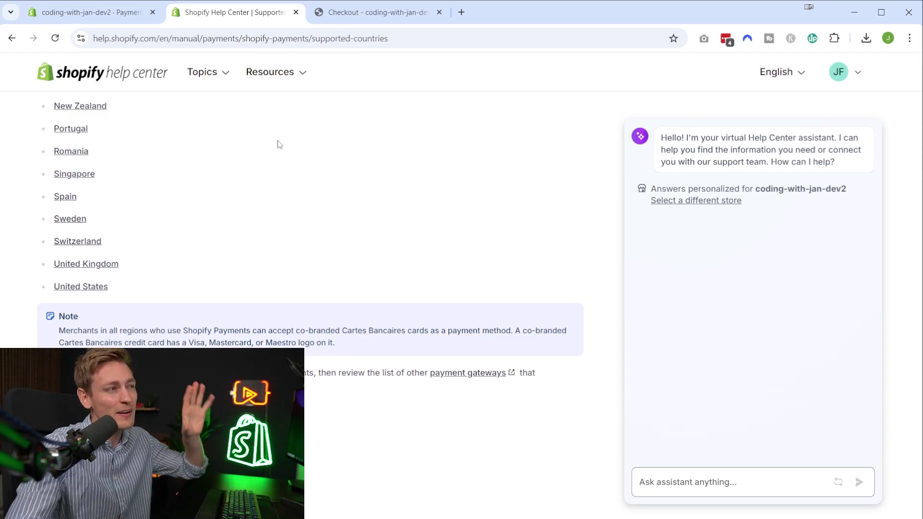
pyautogui.scroll(5, 200, 262)
pyautogui.scroll(5, 124, 317)
pyautogui.scroll(-5, 243, 320)
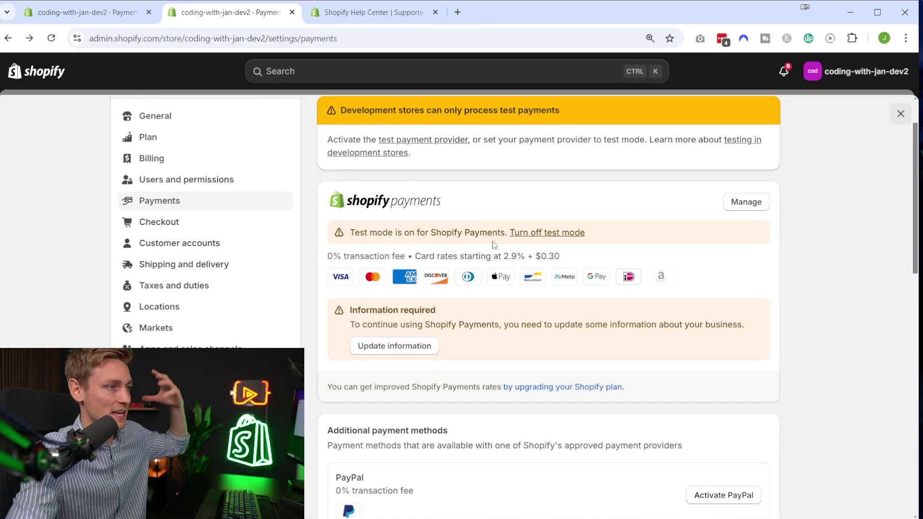
# Step: Review the Shopify Payments test mode details on the Payments page
pyautogui.moveTo(320, 190); pyautogui.dragTo(758, 350)
pyautogui.click(775, 355)
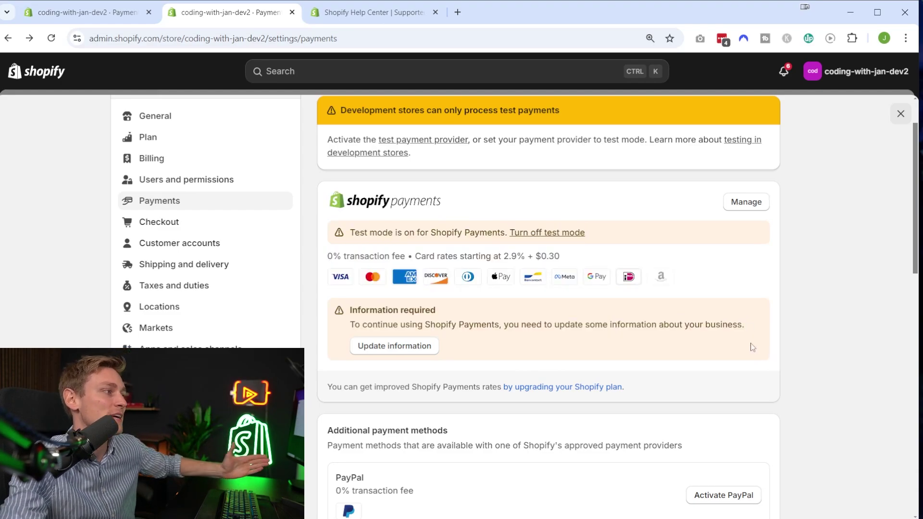
pyautogui.scroll(-1, 215, 196)
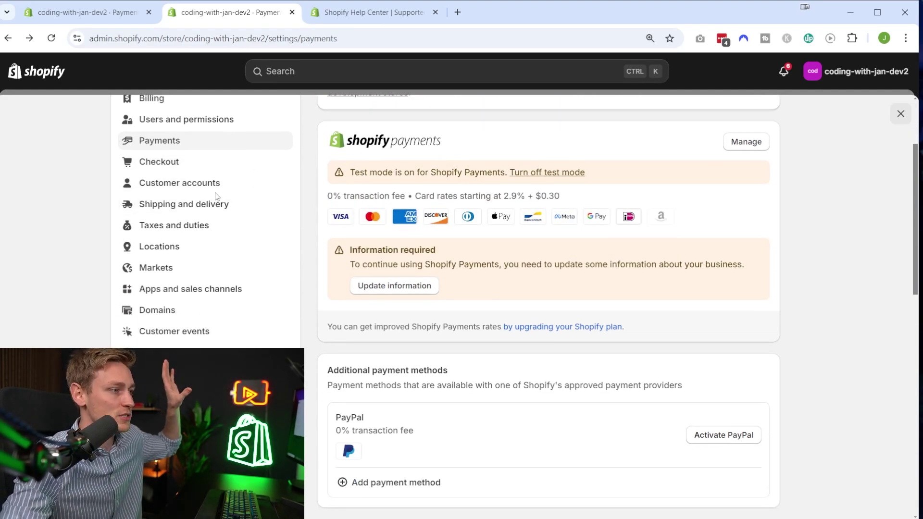
pyautogui.scroll(2, 186, 195)
pyautogui.scroll(-1, 169, 158)
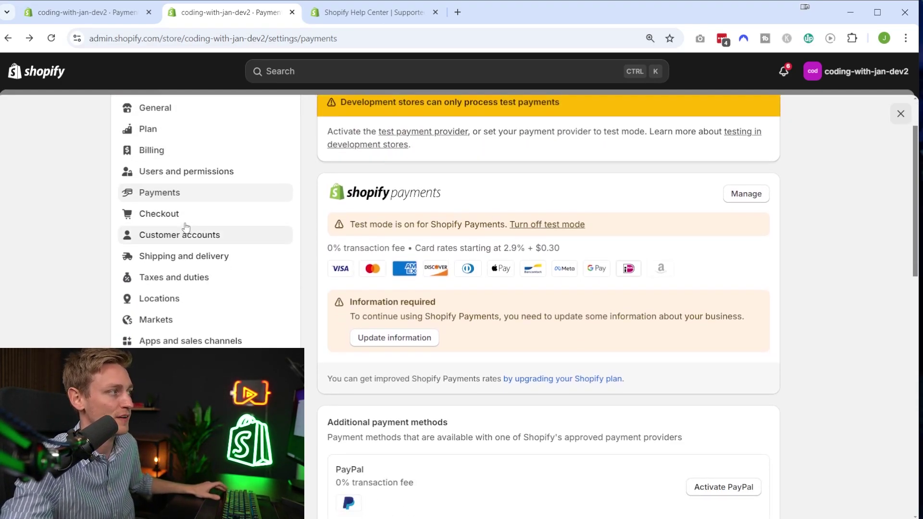
pyautogui.scroll(-2, 181, 221)
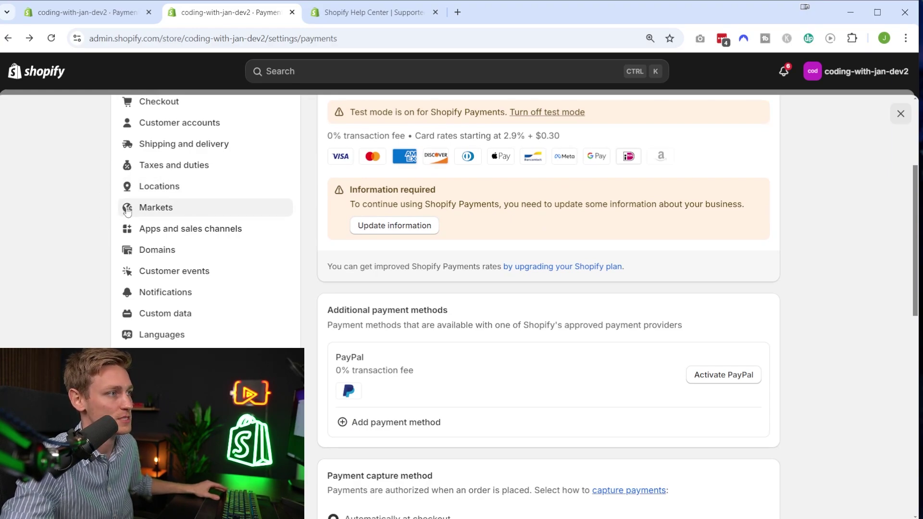
# Step: Open Markets settings and review the overview figures and uncovered countries note
pyautogui.click(163, 210)
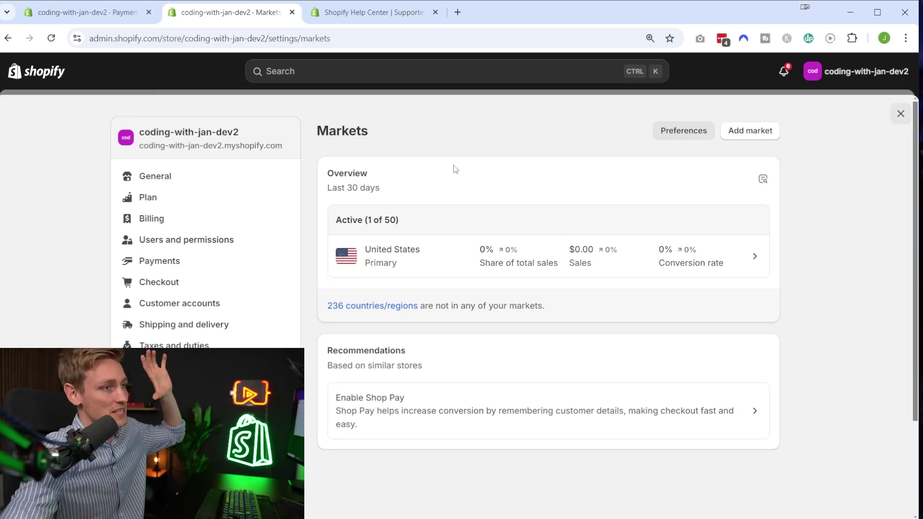
pyautogui.moveTo(338, 173); pyautogui.dragTo(782, 304)
pyautogui.click(826, 287)
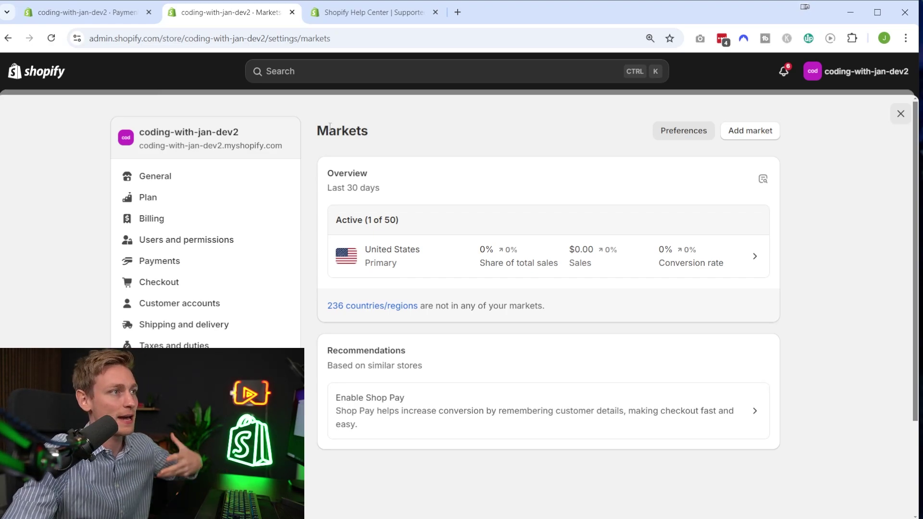
pyautogui.moveTo(325, 124); pyautogui.dragTo(839, 318)
pyautogui.click(838, 317)
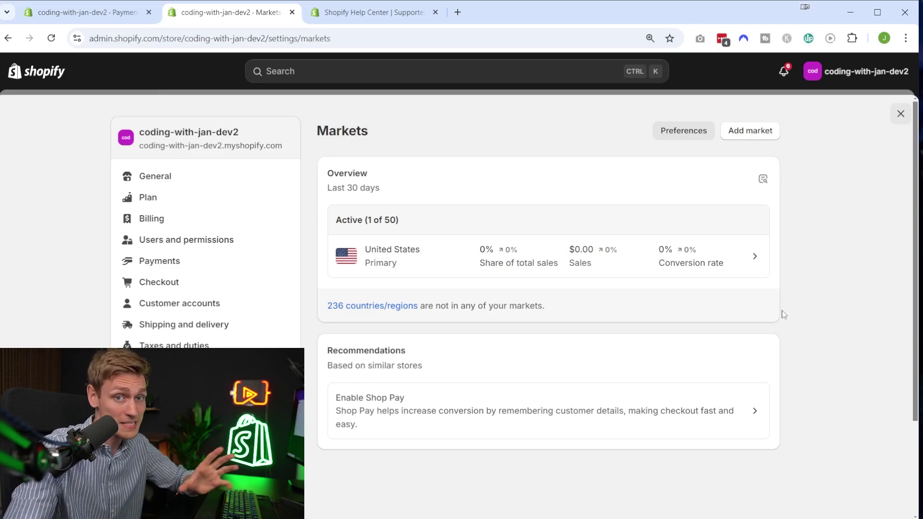
pyautogui.moveTo(323, 172); pyautogui.dragTo(778, 264)
pyautogui.click(822, 272)
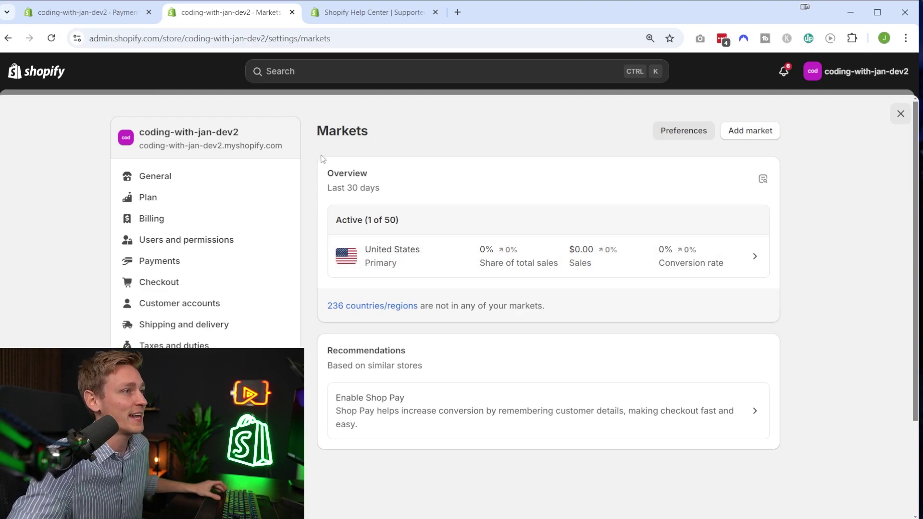
# Step: Start a new market, name it UK, and tick United Kingdom from the country search
pyautogui.click(758, 132)
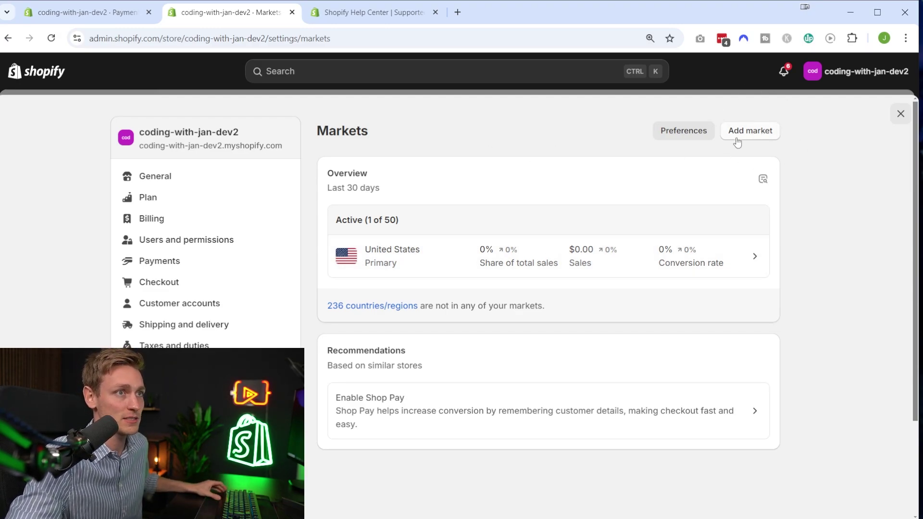
pyautogui.click(753, 131)
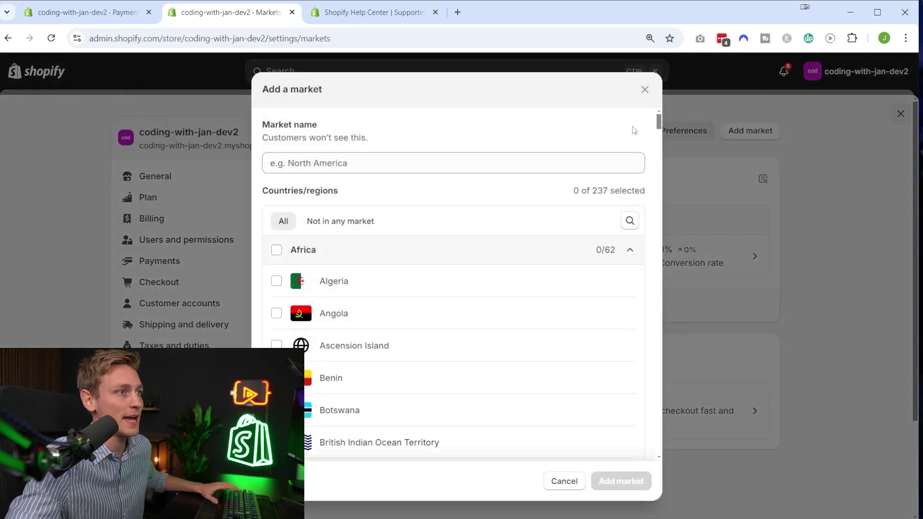
pyautogui.click(327, 166)
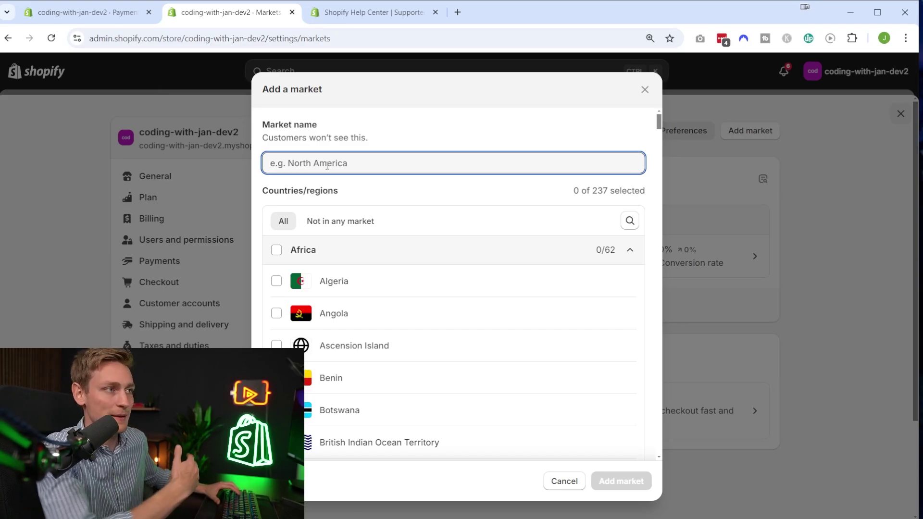
pyautogui.write('UK')
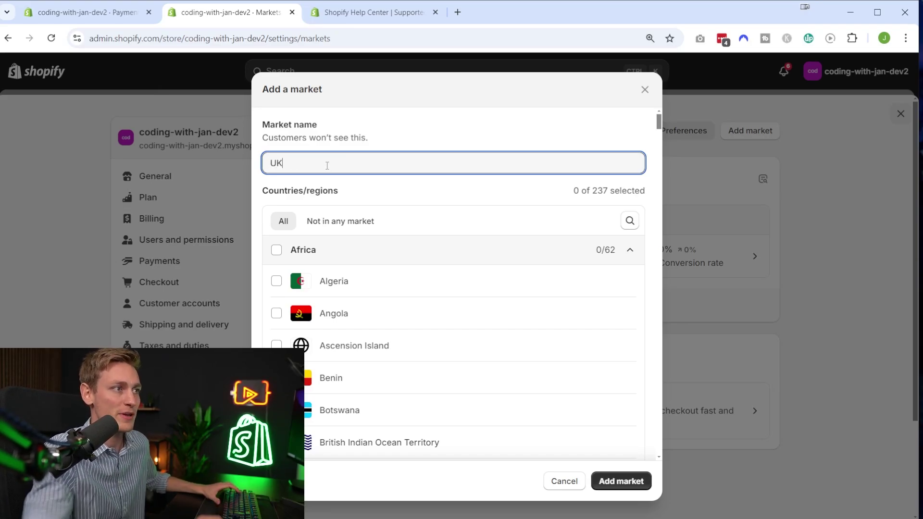
pyautogui.moveTo(288, 163); pyautogui.dragTo(257, 169)
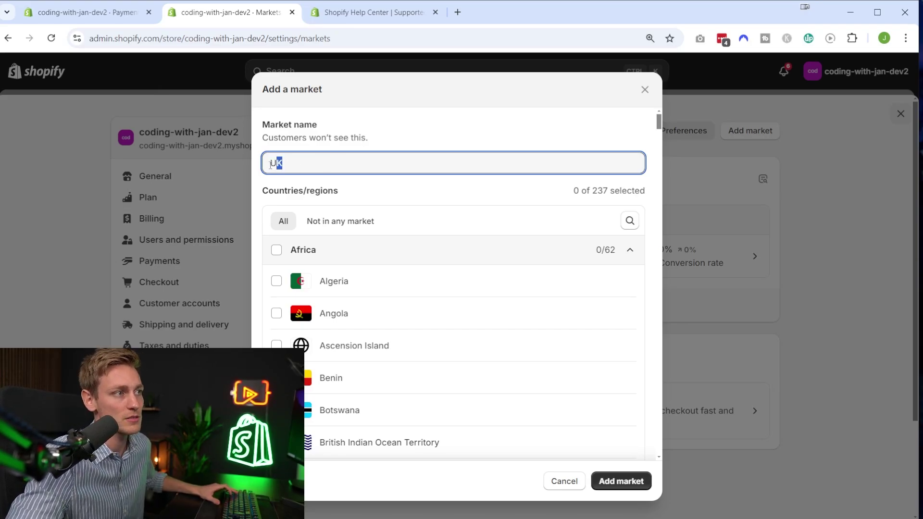
pyautogui.click(356, 159)
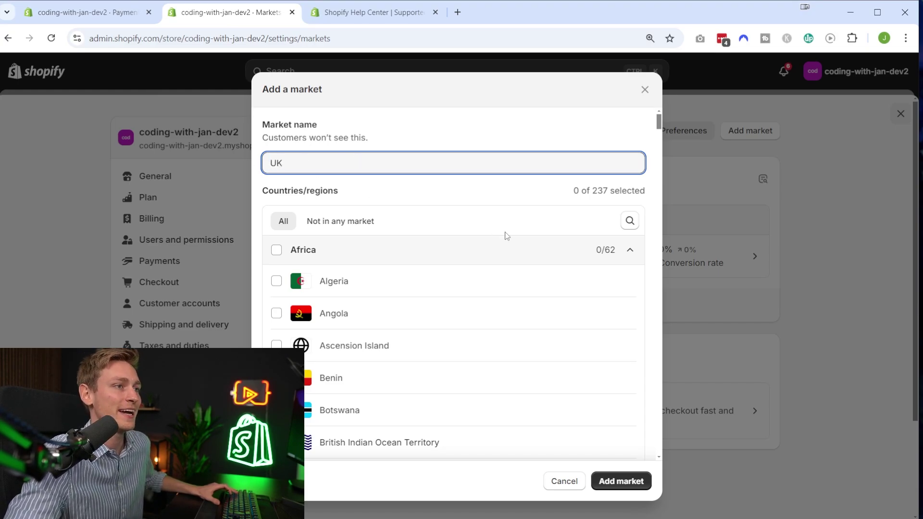
pyautogui.click(369, 192)
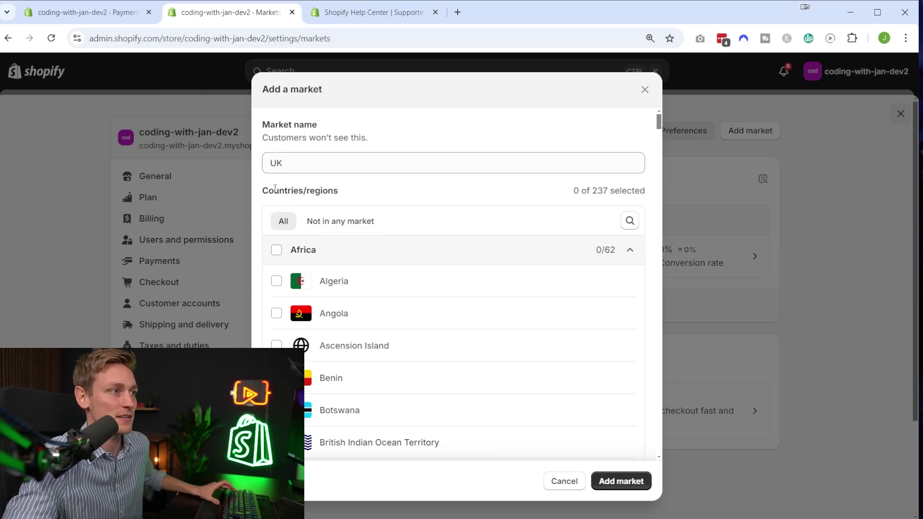
pyautogui.click(638, 222)
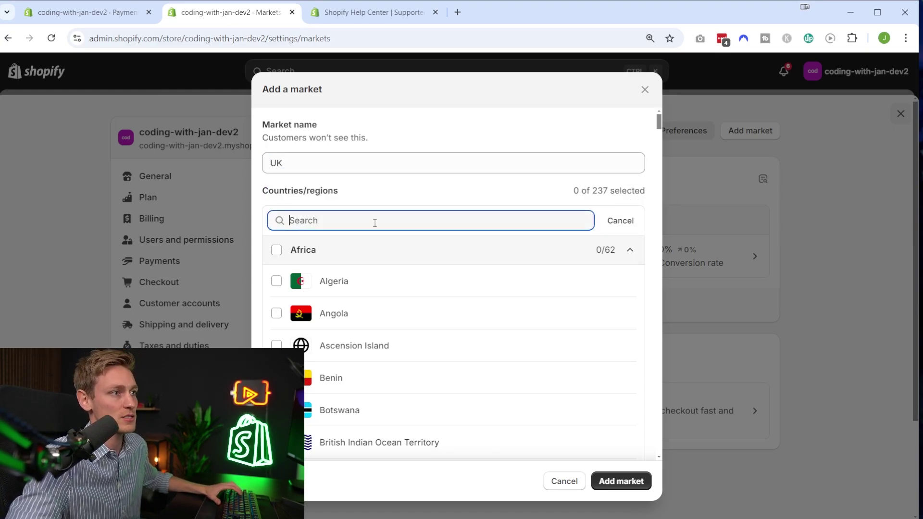
pyautogui.write('Unit')
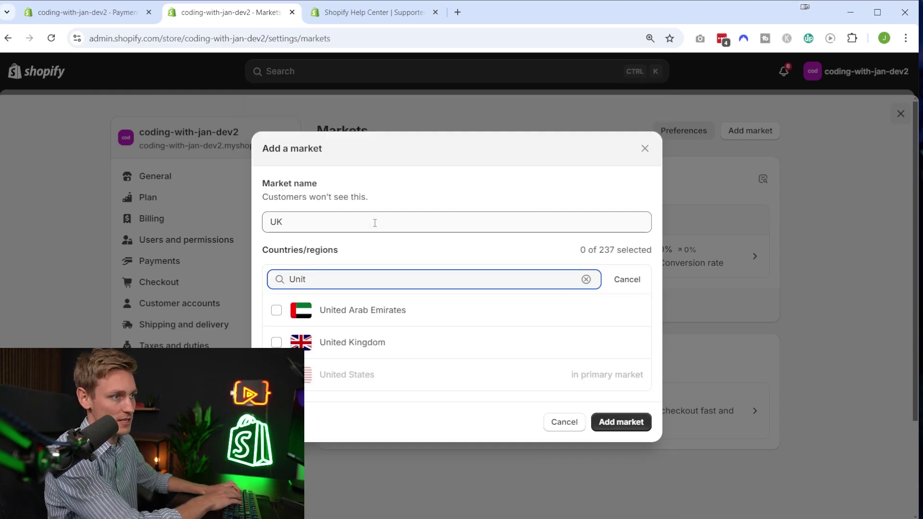
pyautogui.click(352, 342)
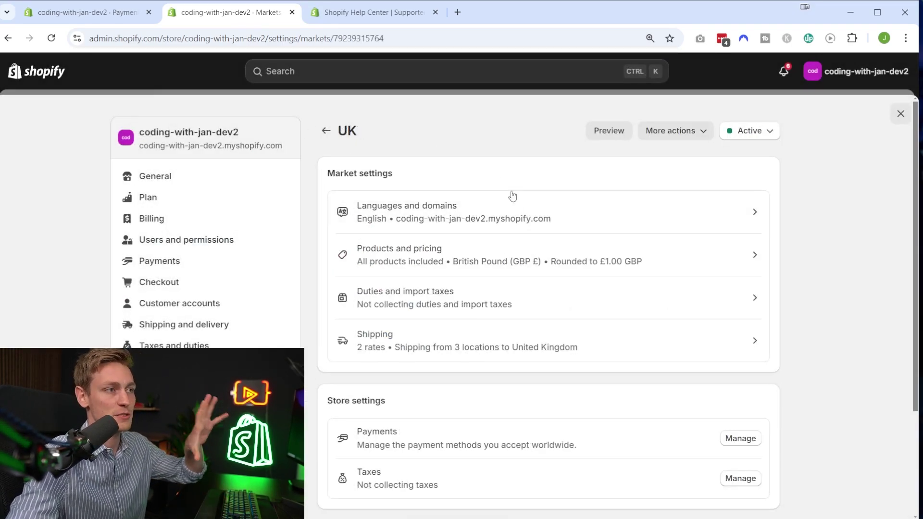
# Step: Return to the Markets list, find the UK entry, and open its Products and pricing settings
pyautogui.click(324, 134)
pyautogui.moveTo(330, 298); pyautogui.dragTo(726, 307)
pyautogui.click(836, 307)
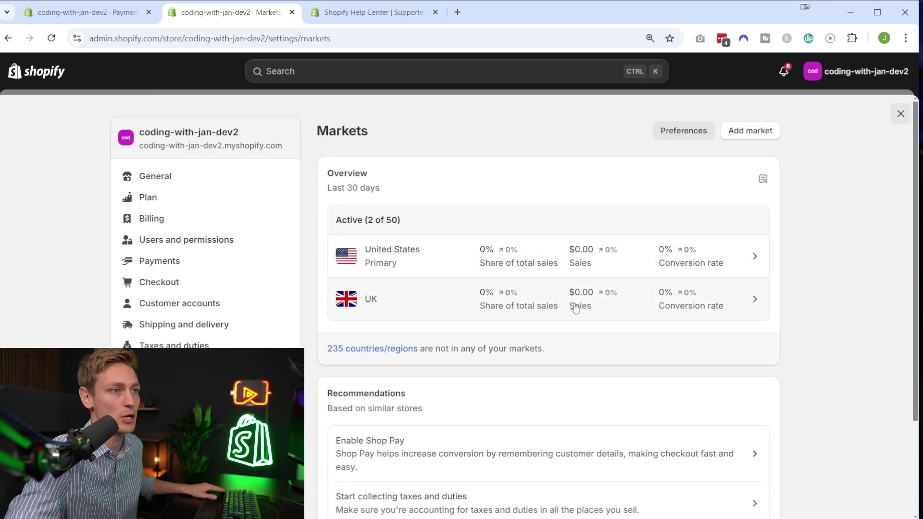
pyautogui.click(549, 306)
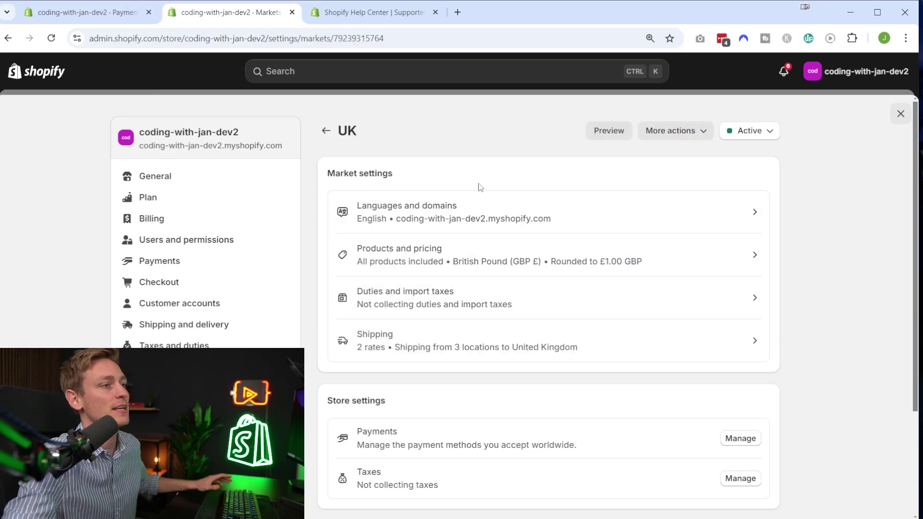
pyautogui.click(420, 258)
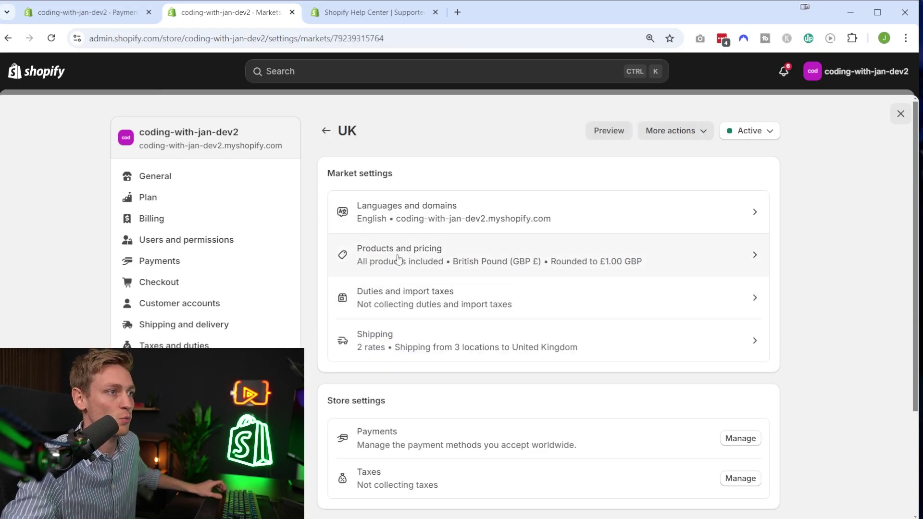
# Step: Open the UK Products and pricing page and note its GBP £ Currency setting
pyautogui.click(411, 261)
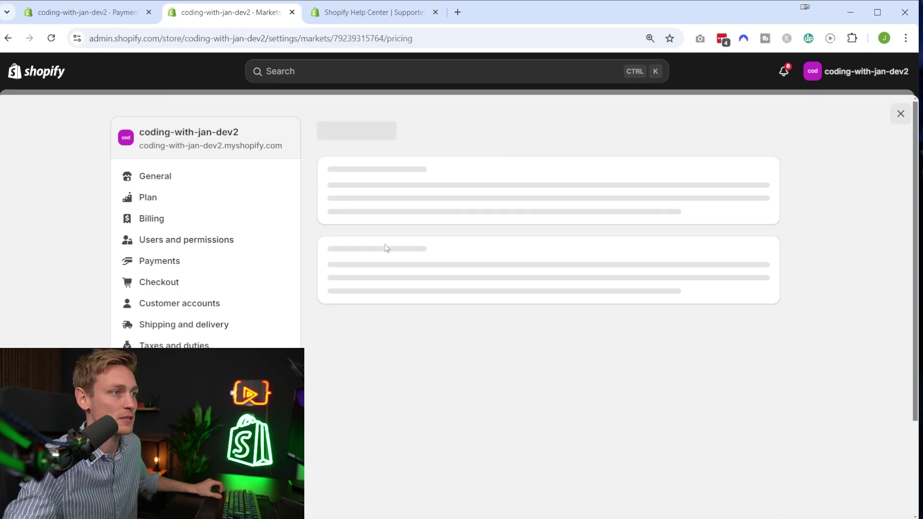
pyautogui.doubleClick(361, 238)
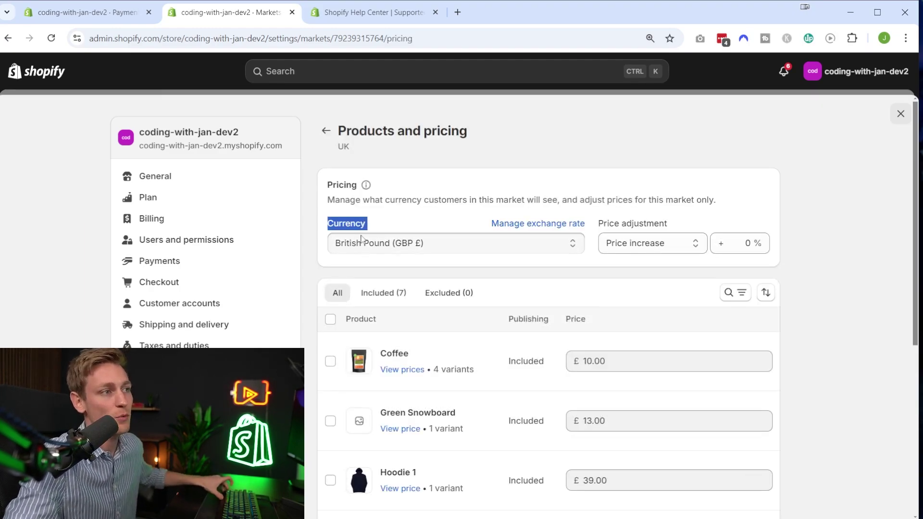
pyautogui.click(402, 224)
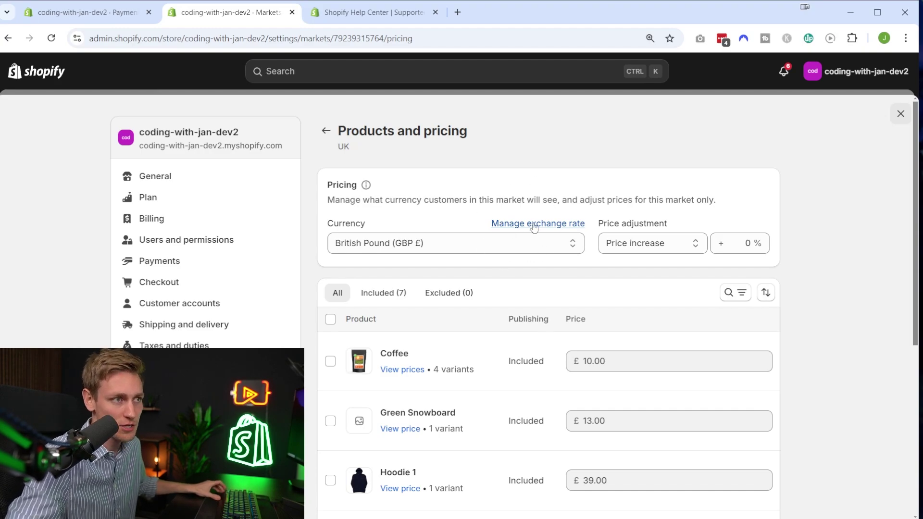
# Step: Open the UK exchange rate settings and compare the Dynamic and Manual rate descriptions
pyautogui.click(518, 229)
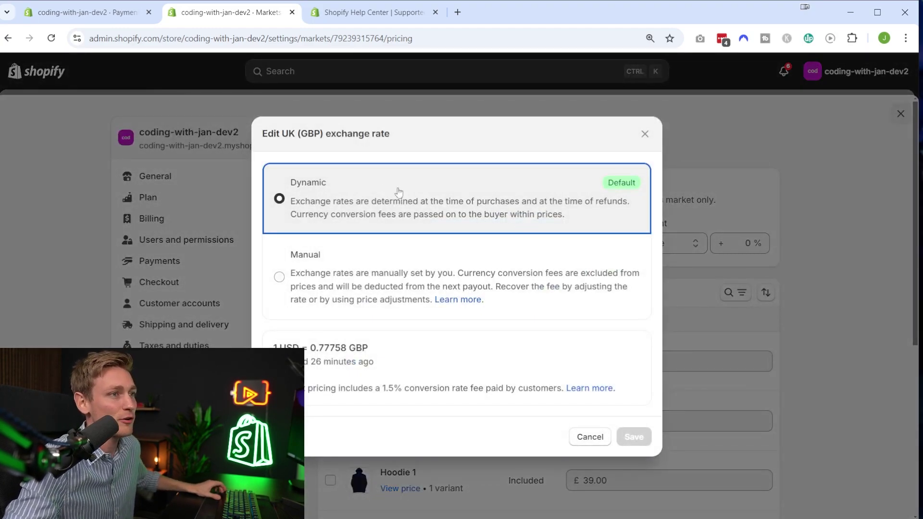
pyautogui.moveTo(283, 182); pyautogui.dragTo(574, 224)
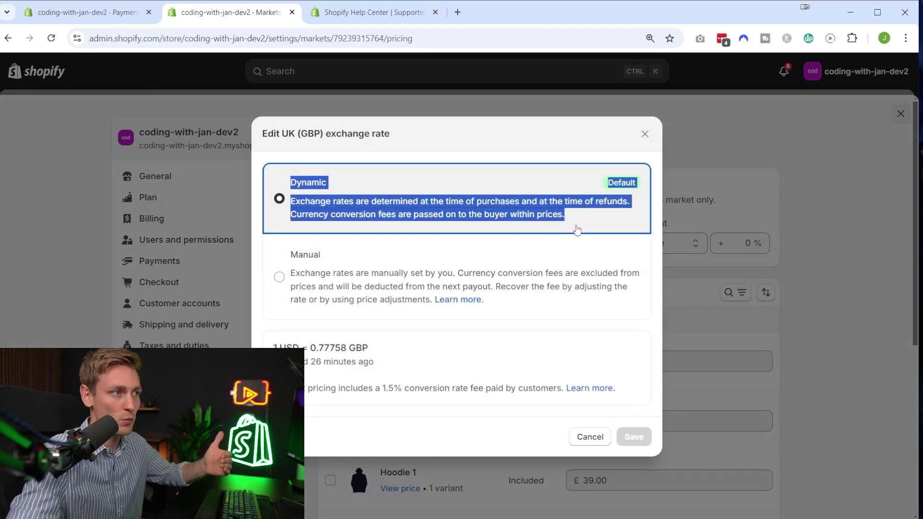
pyautogui.click(391, 220)
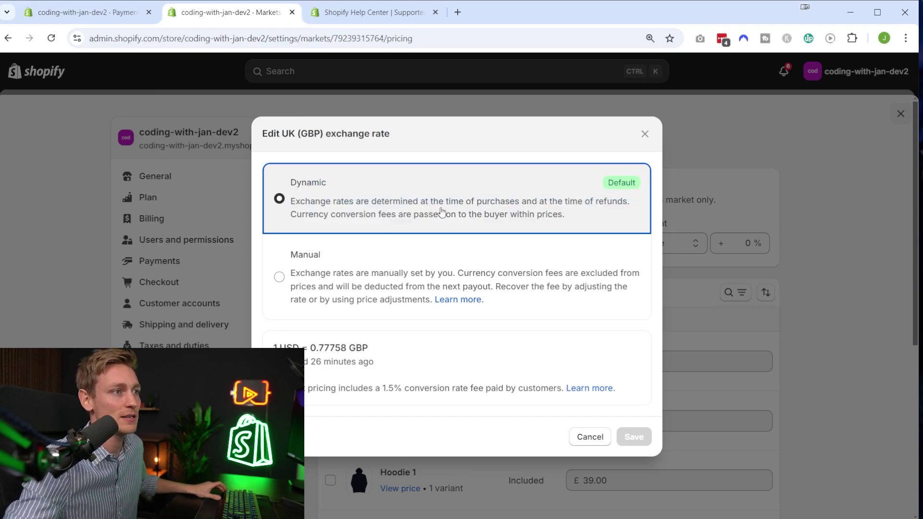
pyautogui.moveTo(291, 202); pyautogui.dragTo(521, 201)
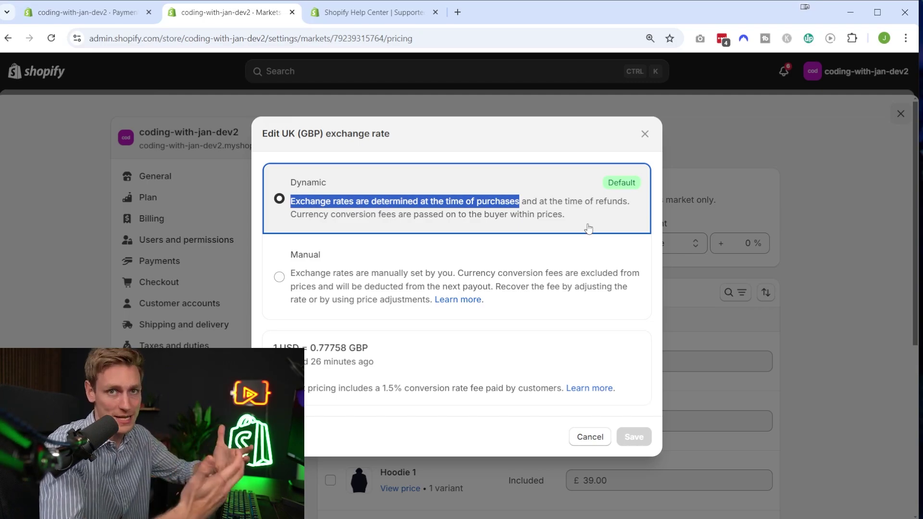
pyautogui.moveTo(289, 252); pyautogui.dragTo(427, 303)
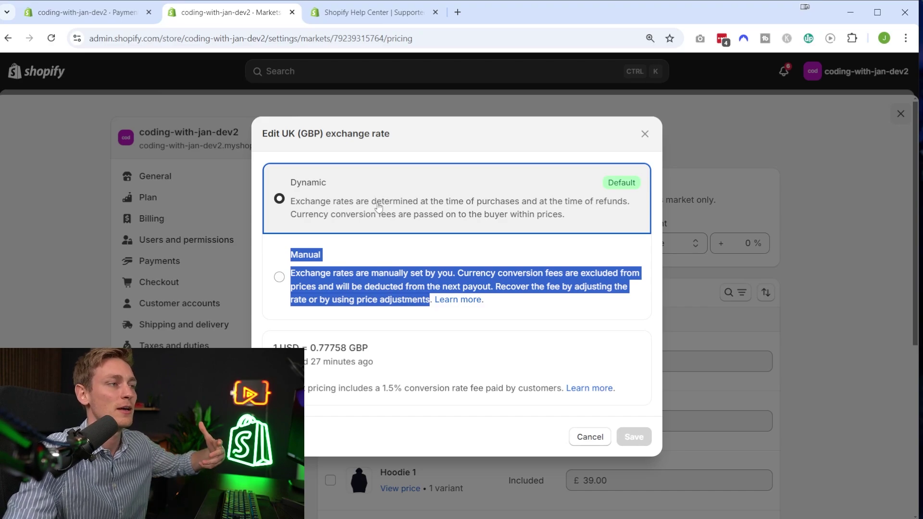
pyautogui.click(397, 195)
pyautogui.moveTo(282, 181); pyautogui.dragTo(587, 222)
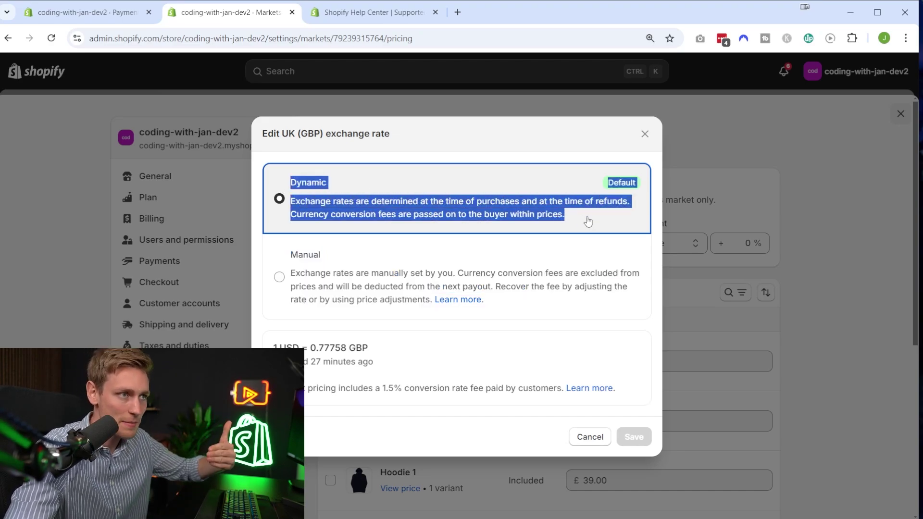
pyautogui.click(546, 207)
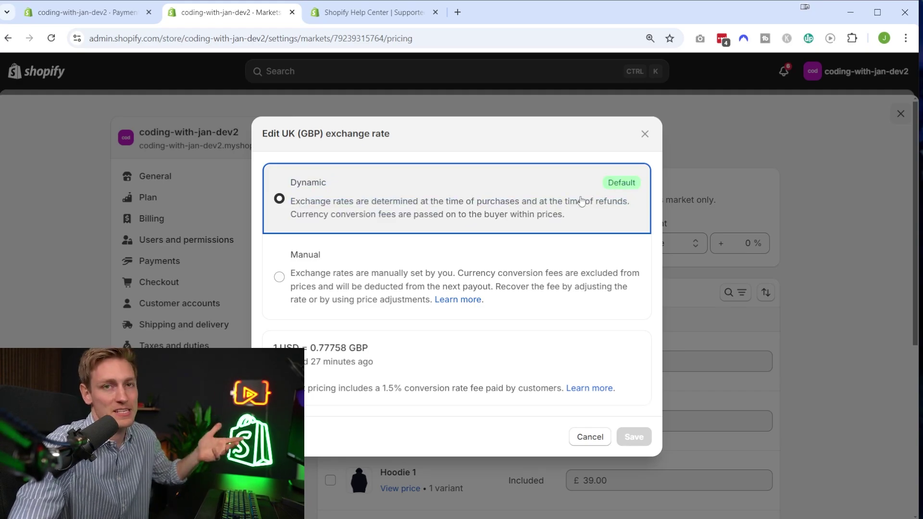
# Step: Close the exchange rate settings unchanged and leave the UK price adjustment at 0%
pyautogui.click(592, 440)
pyautogui.moveTo(598, 224); pyautogui.dragTo(667, 223)
pyautogui.click(668, 222)
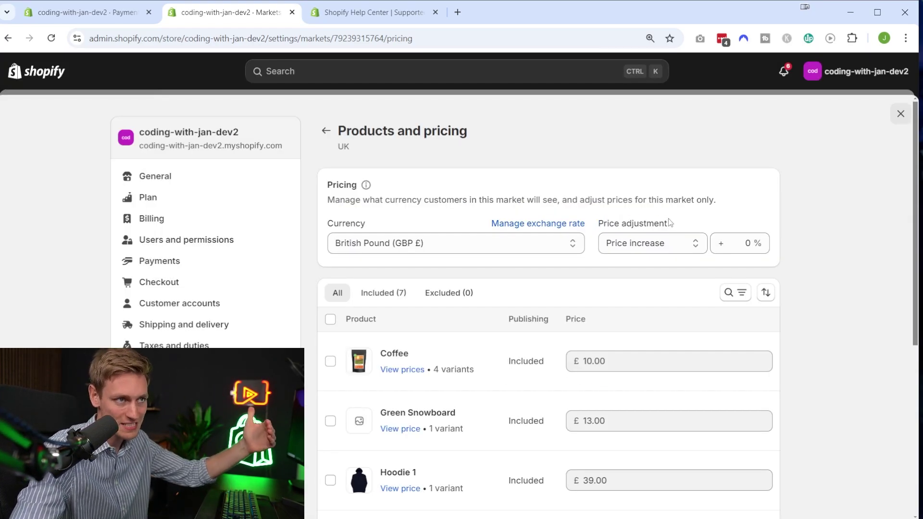
pyautogui.click(646, 243)
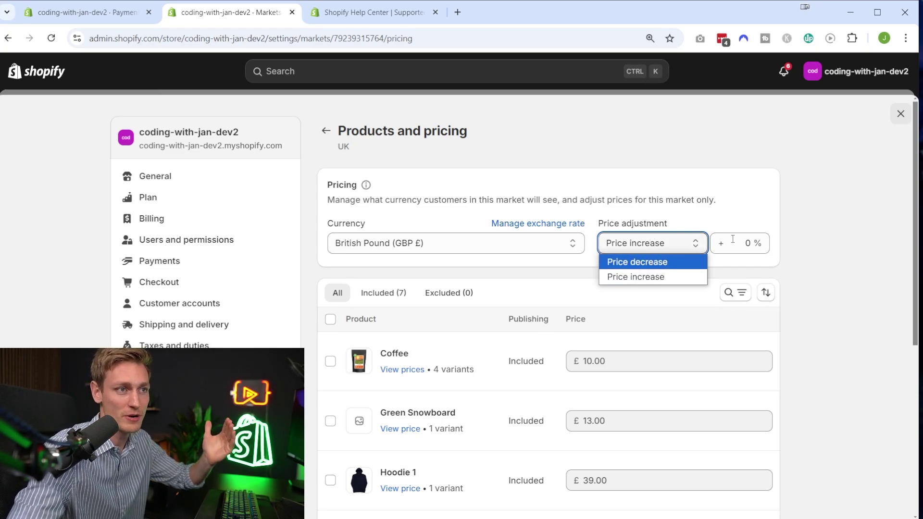
pyautogui.click(765, 243)
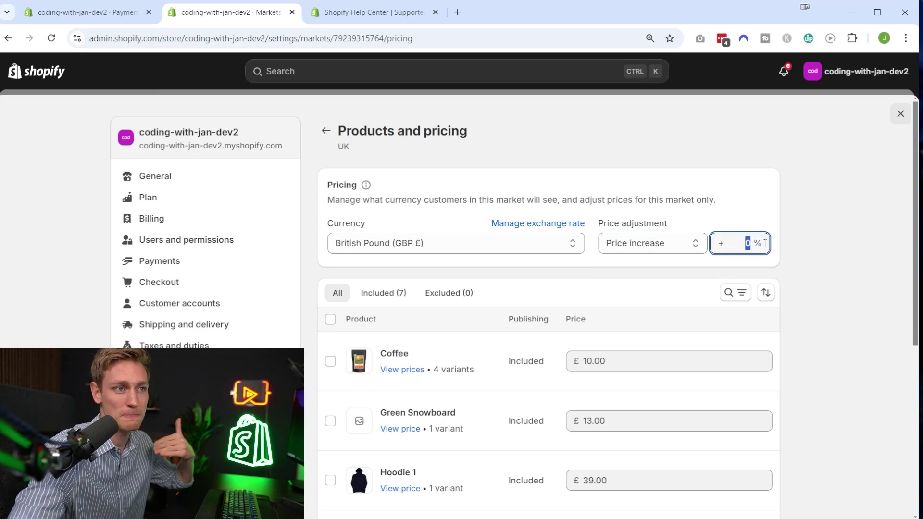
pyautogui.click(797, 242)
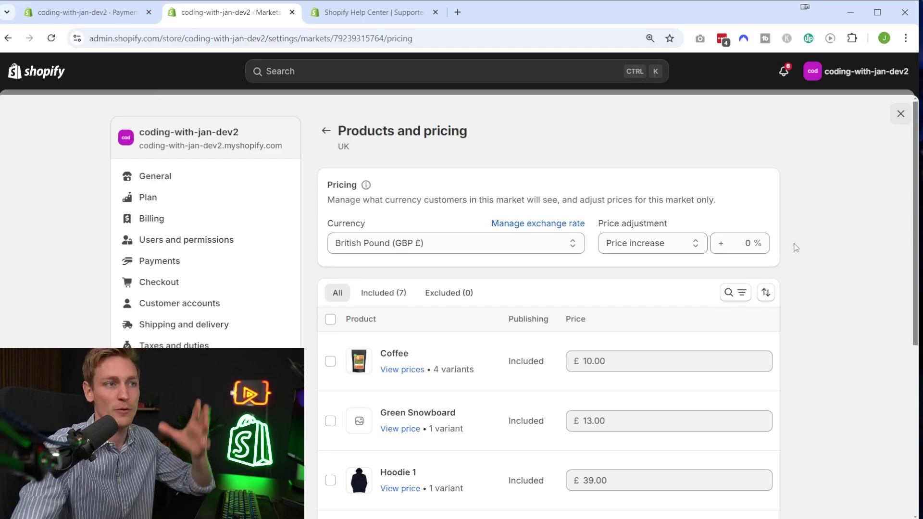
# Step: Review the UK product prices, inspecting Coffee but leaving it at £10.00
pyautogui.moveTo(793, 343); pyautogui.dragTo(842, 376)
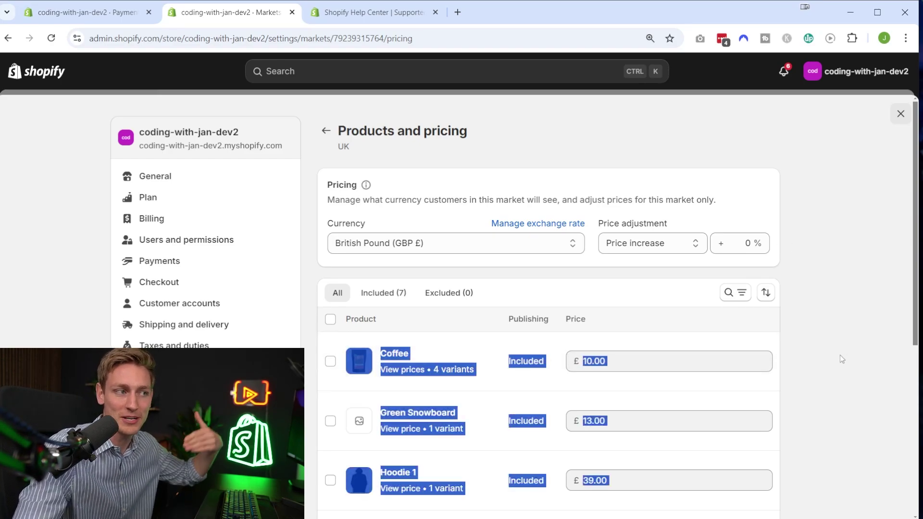
pyautogui.click(836, 372)
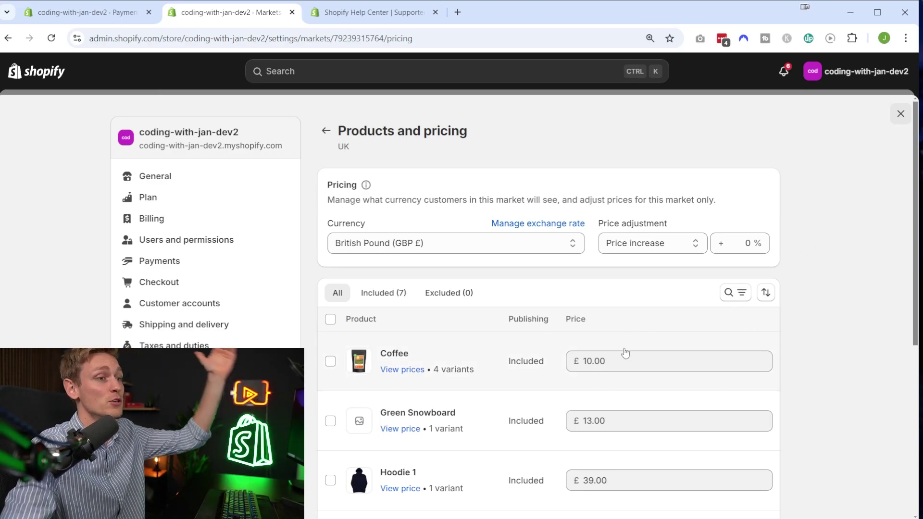
pyautogui.click(595, 353)
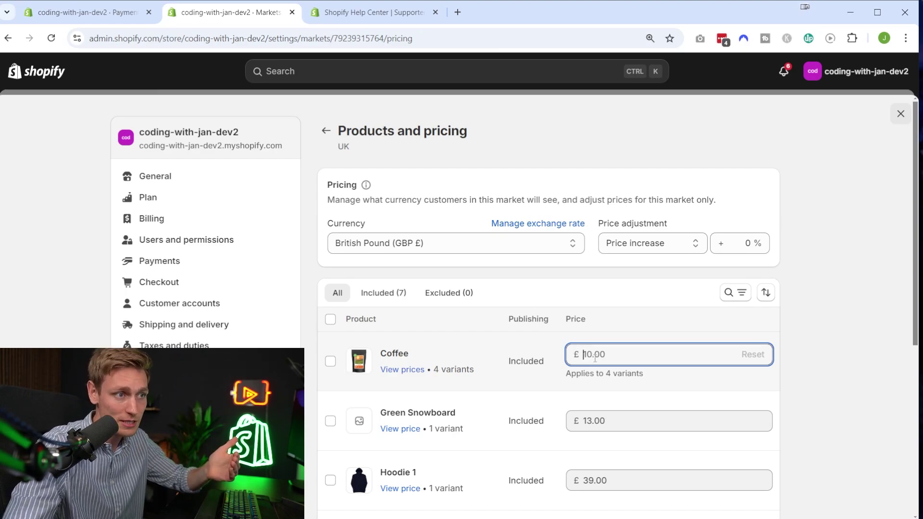
pyautogui.click(797, 342)
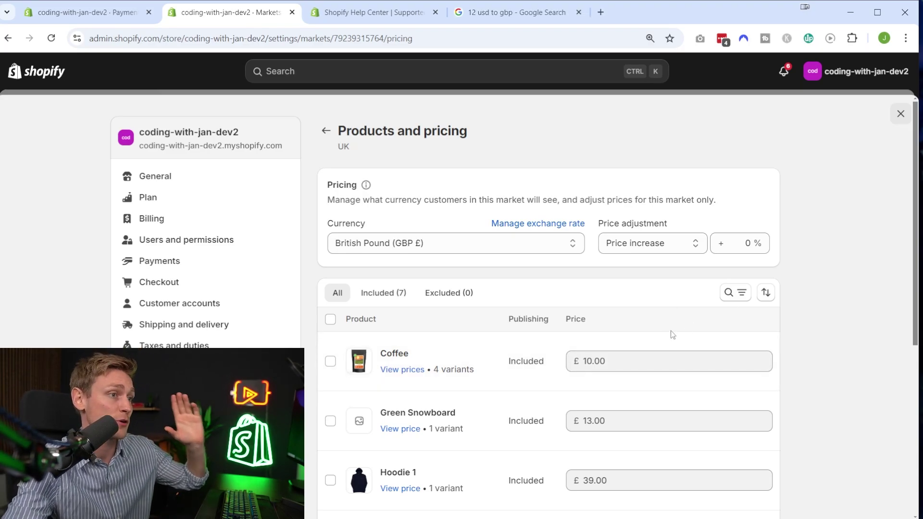
pyautogui.click(586, 365)
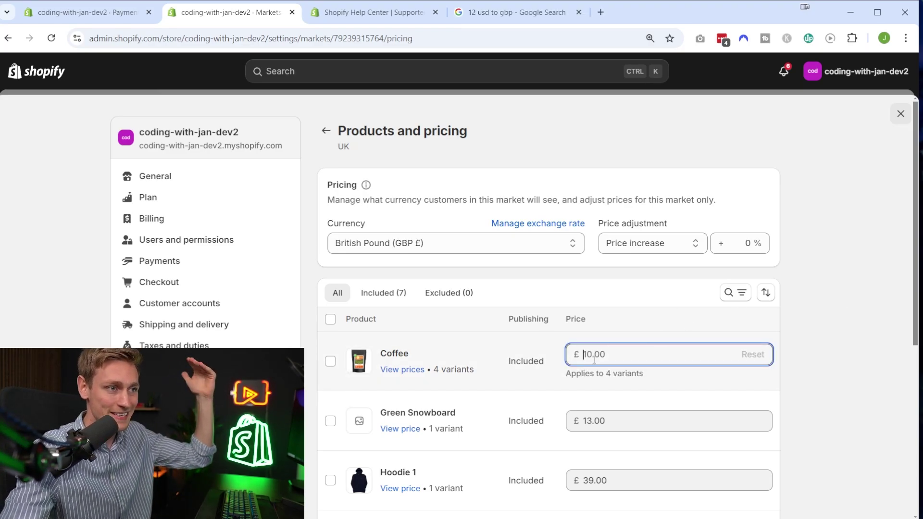
pyautogui.click(806, 361)
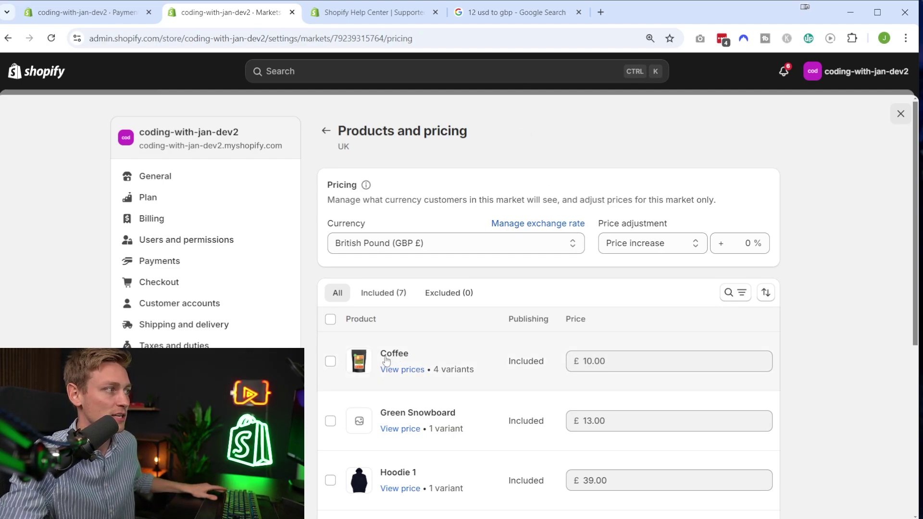
pyautogui.click(505, 15)
pyautogui.click(52, 239)
pyautogui.moveTo(72, 226); pyautogui.dragTo(100, 226)
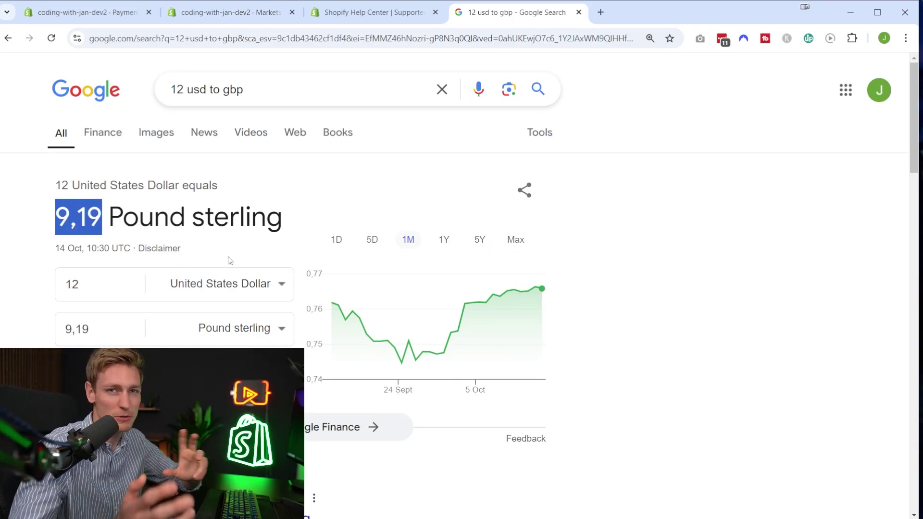
pyautogui.click(226, 12)
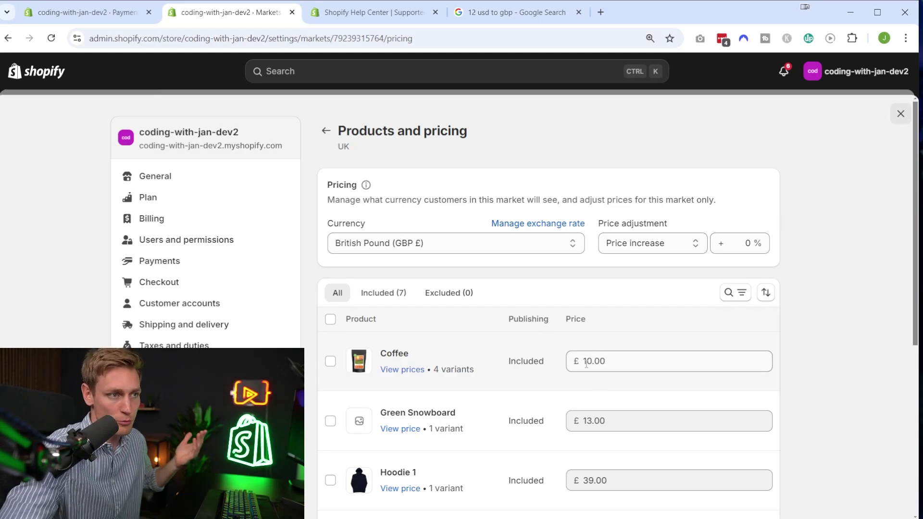
# Step: Inspect the Coffee price field without editing, then go back twice to the Markets overview
pyautogui.click(586, 364)
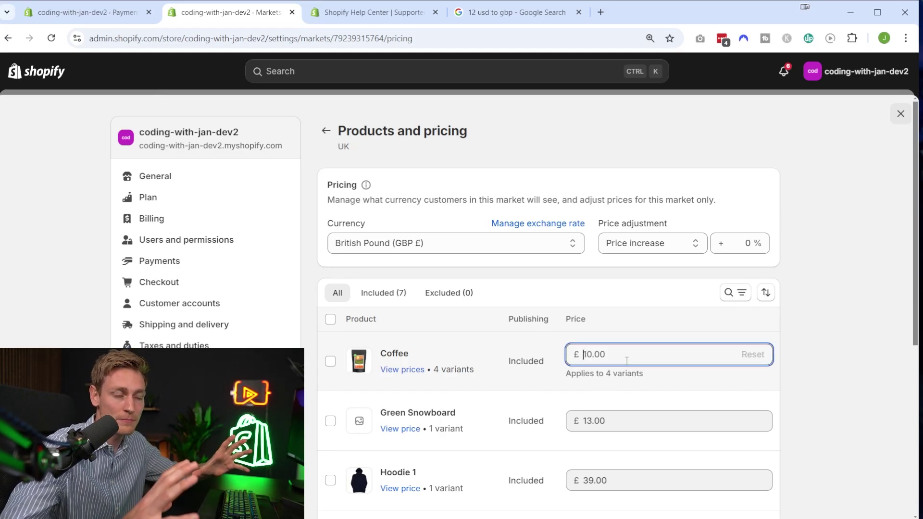
pyautogui.click(817, 363)
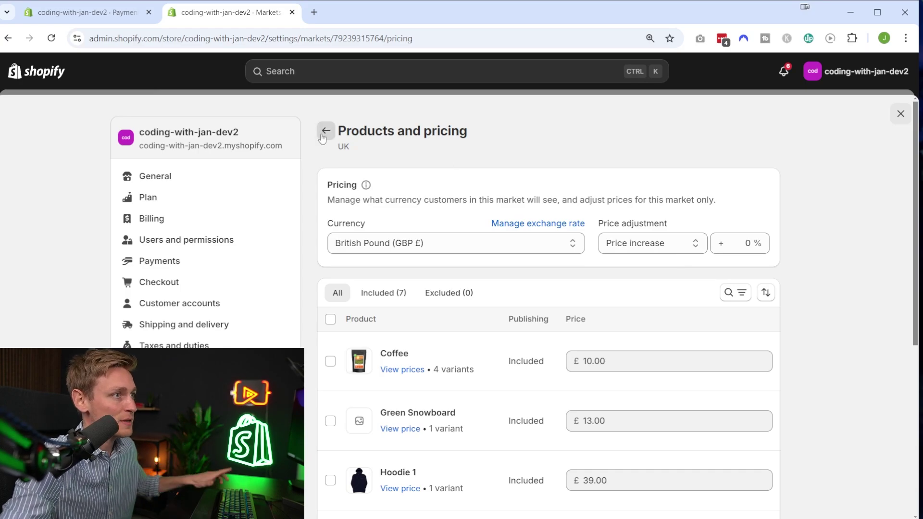
pyautogui.click(324, 135)
pyautogui.click(325, 134)
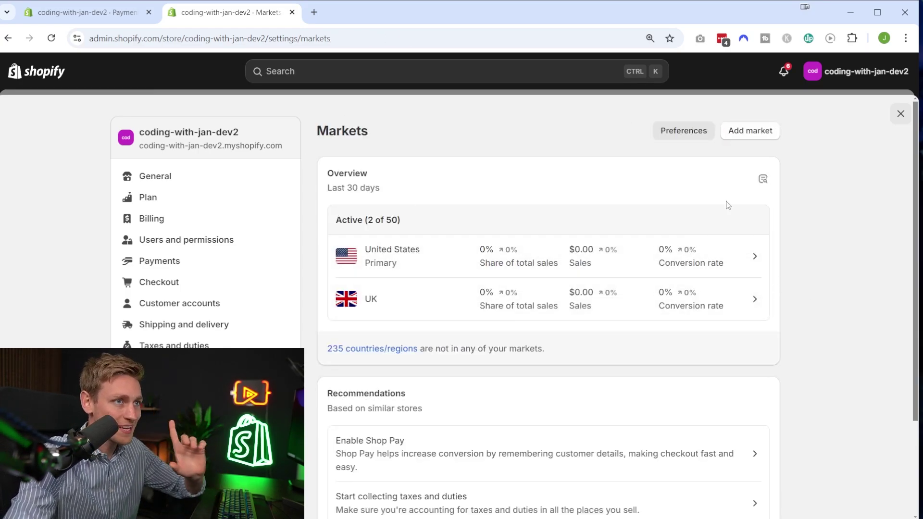
# Step: Open Markets preferences and review the country/region redirection and price rounding settings
pyautogui.click(671, 135)
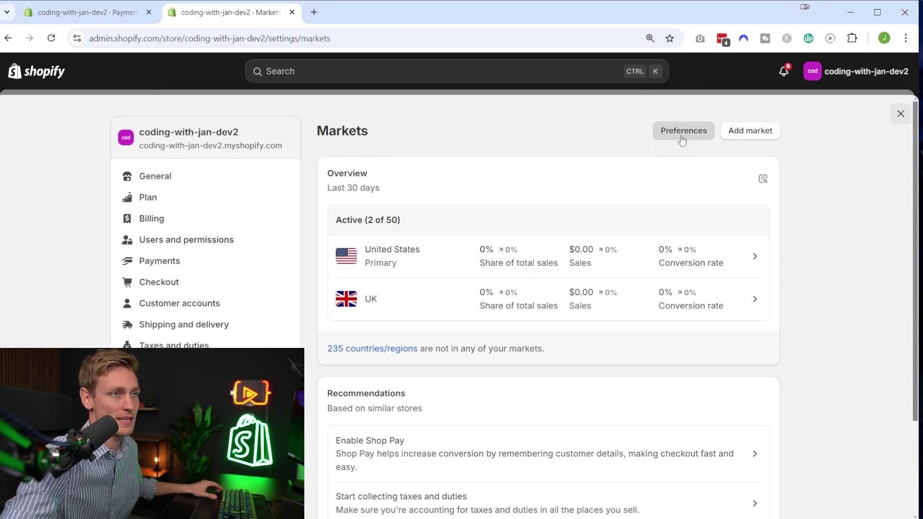
pyautogui.click(682, 136)
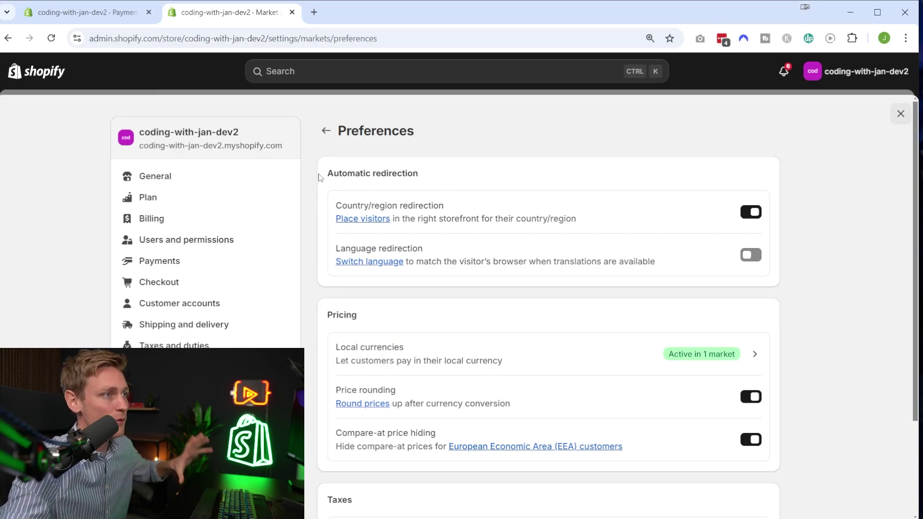
pyautogui.moveTo(325, 174); pyautogui.dragTo(777, 220)
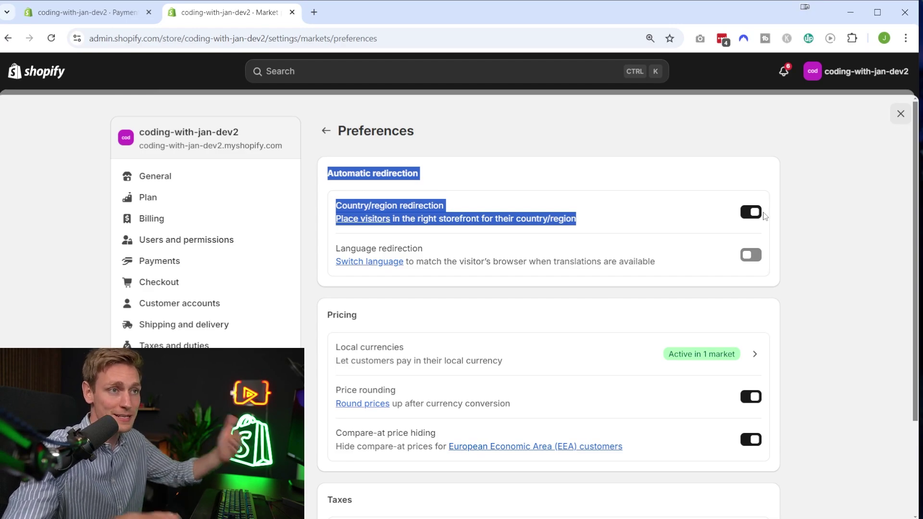
pyautogui.moveTo(332, 388); pyautogui.dragTo(819, 407)
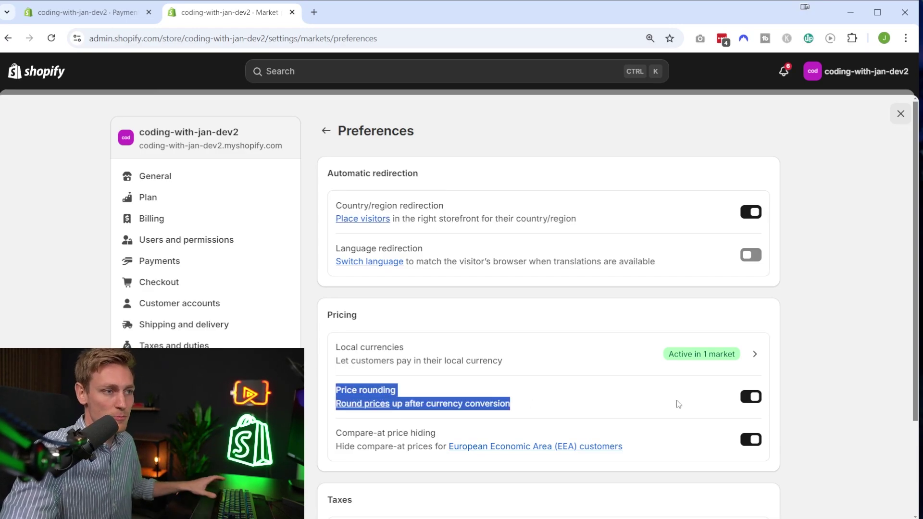
pyautogui.click(799, 402)
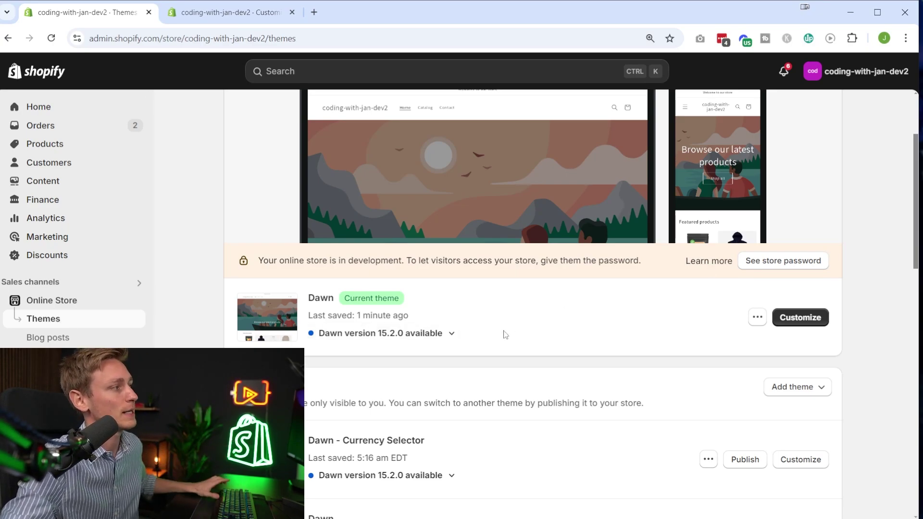
# Step: Preview the Dawn theme in a new browser tab
pyautogui.moveTo(502, 336); pyautogui.dragTo(307, 297)
pyautogui.click(471, 296)
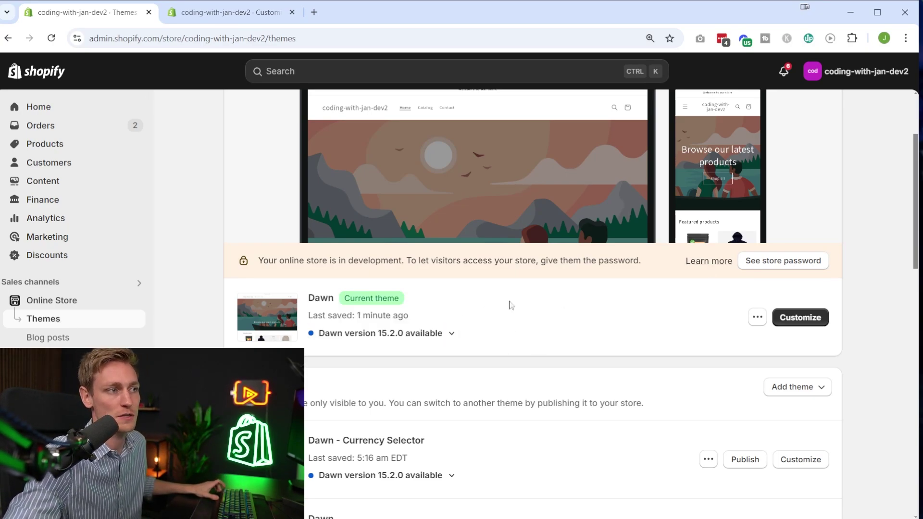
pyautogui.click(756, 319)
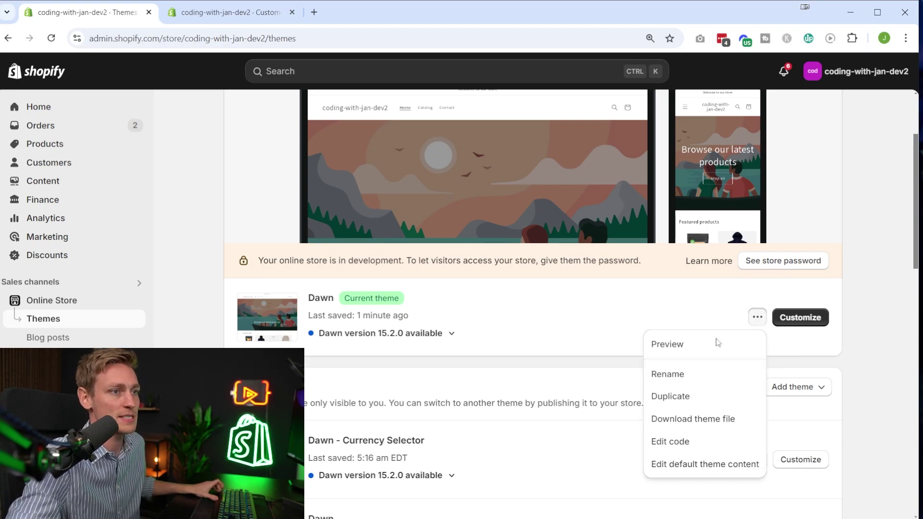
pyautogui.click(673, 344)
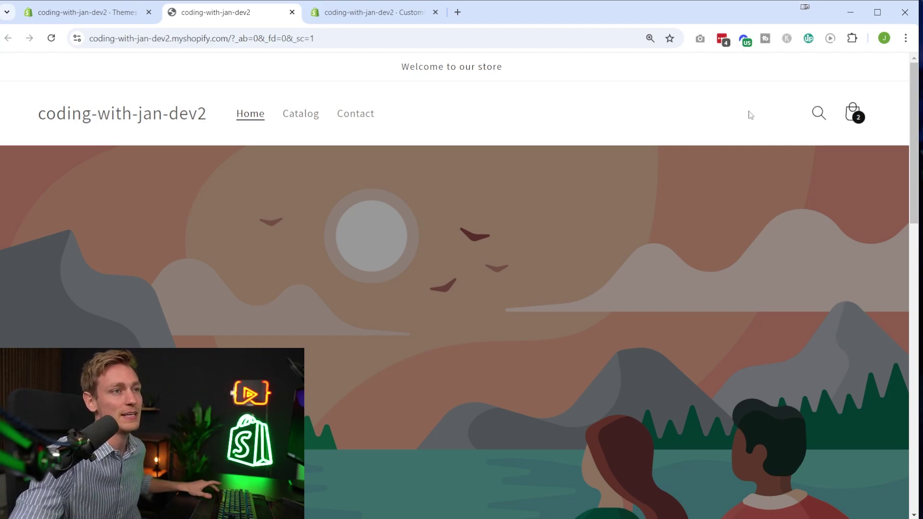
# Step: Check the storefront's country selector list, then close it without changing the country
pyautogui.click(734, 119)
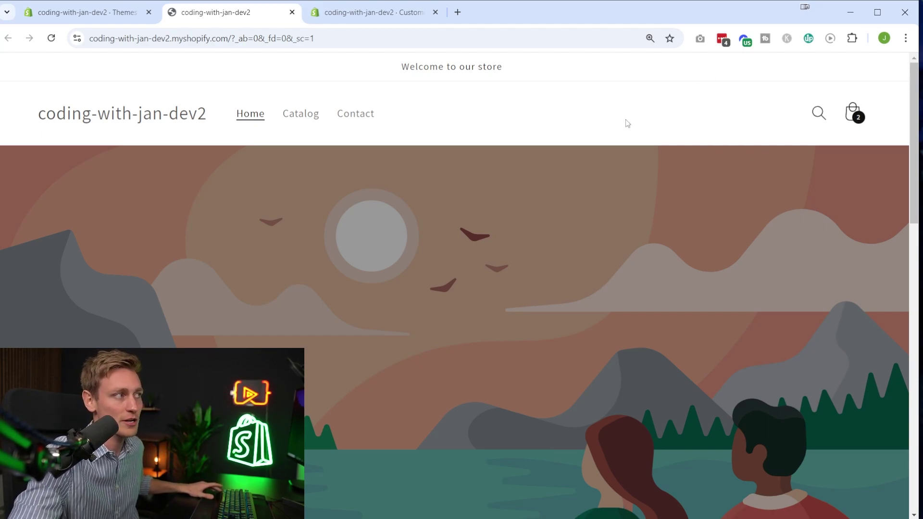
pyautogui.click(746, 121)
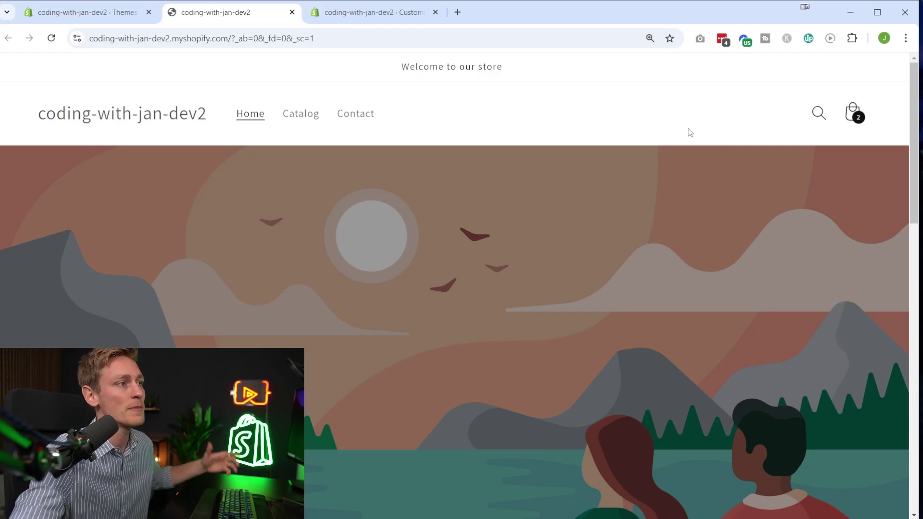
pyautogui.scroll(-10, 739, 203)
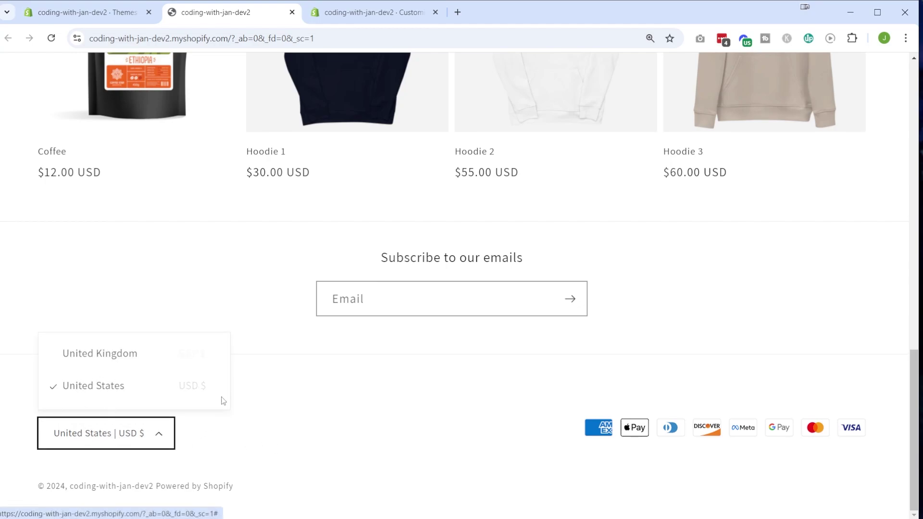
pyautogui.click(315, 389)
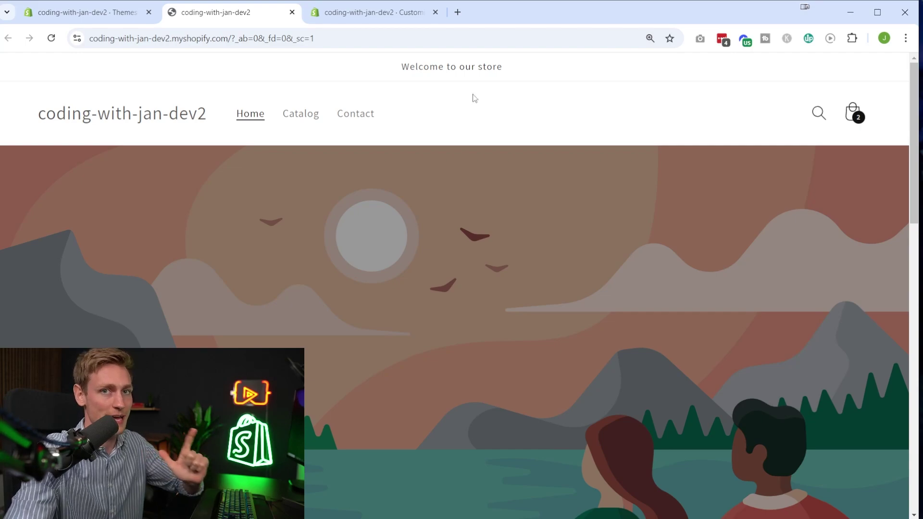
# Step: Return to the admin Themes page and open the Dawn theme editor
pyautogui.click(87, 12)
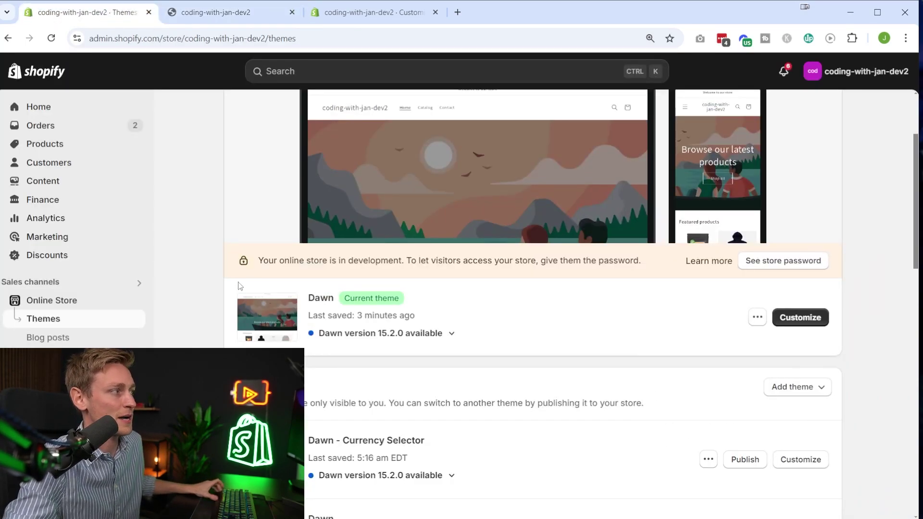
pyautogui.moveTo(255, 290); pyautogui.dragTo(483, 325)
pyautogui.click(798, 318)
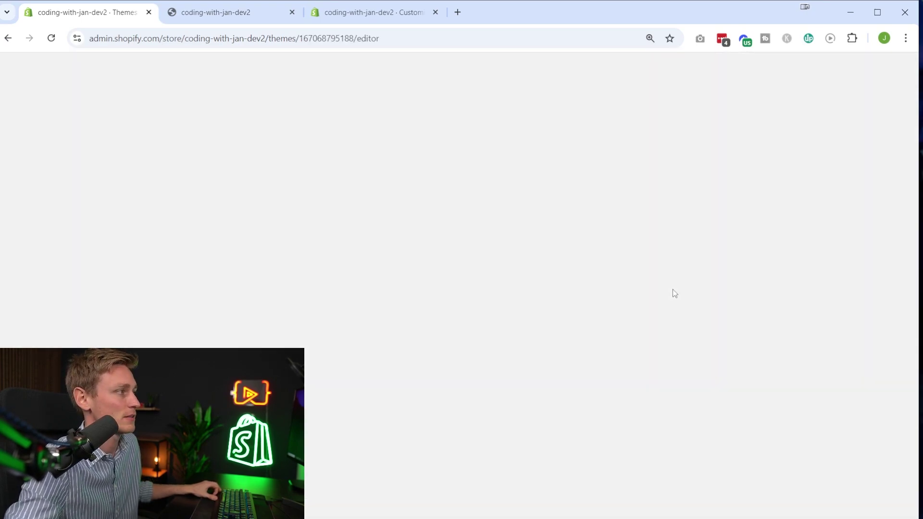
pyautogui.hotkey('ctrl', '+')
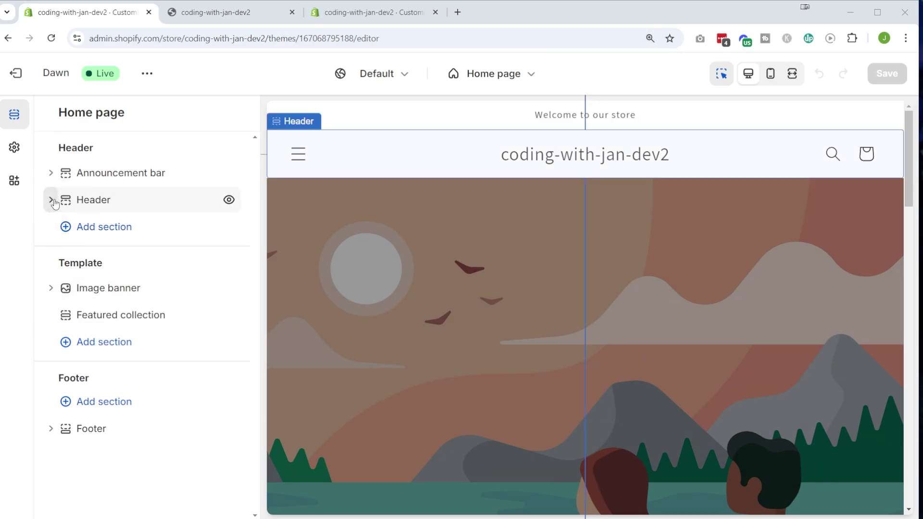
# Step: Enable the country/region selector in Dawn's Header section settings
pyautogui.click(102, 202)
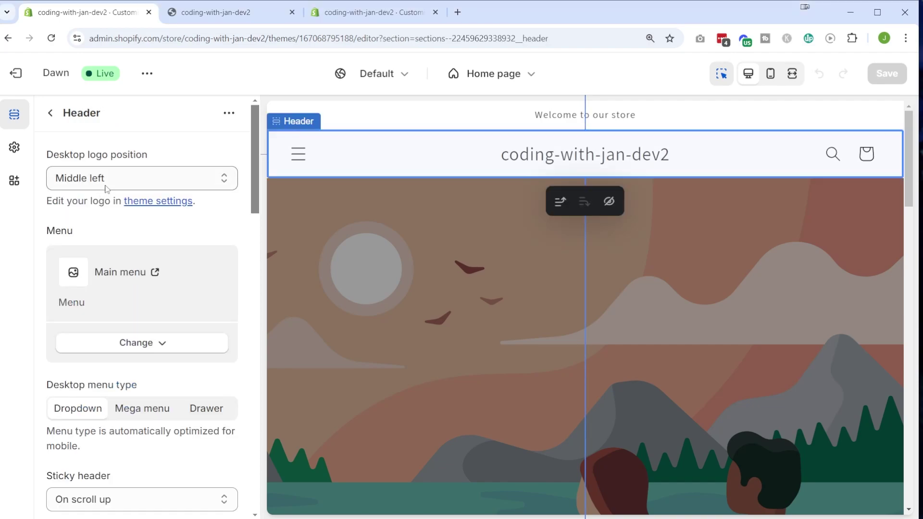
pyautogui.scroll(-4, 137, 164)
pyautogui.scroll(-1, 137, 163)
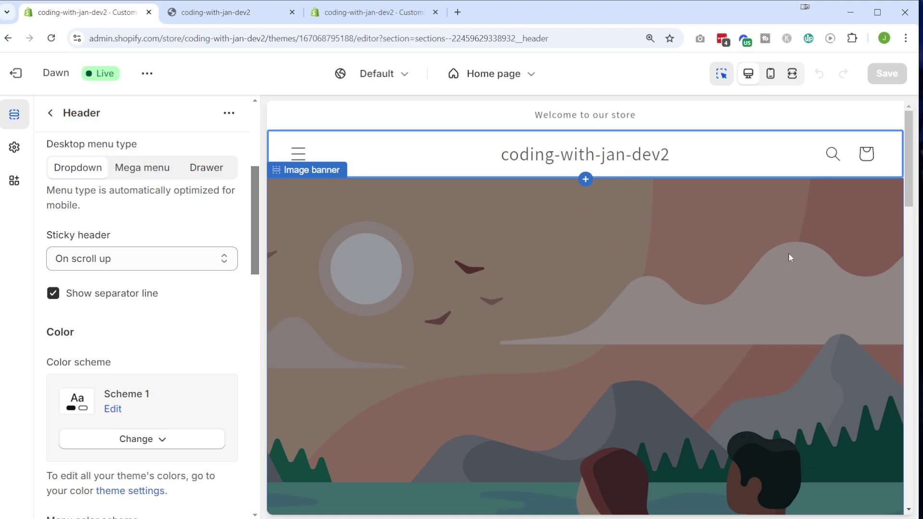
pyautogui.hotkey('ctrl', '-')
pyautogui.hotkey('ctrl', '-')
pyautogui.hotkey('ctrl', '-')
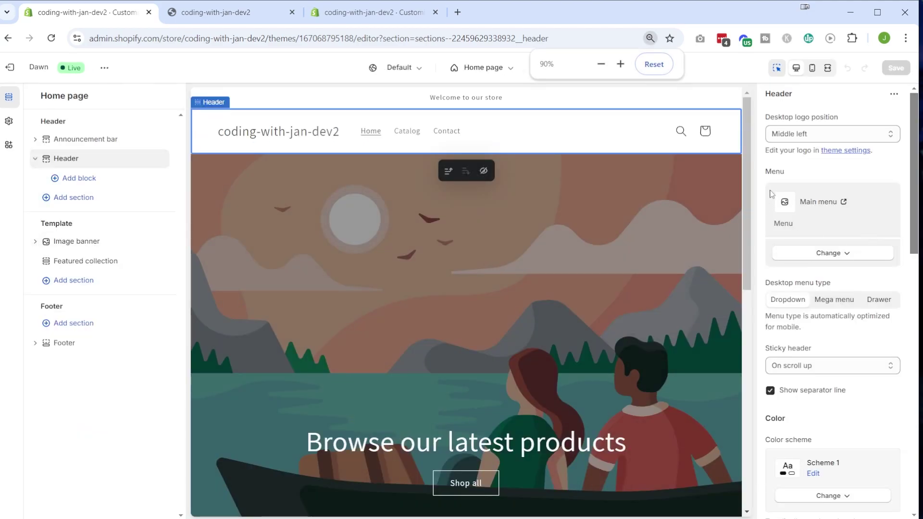
pyautogui.hotkey('ctrl', '+')
pyautogui.hotkey('ctrl', '+')
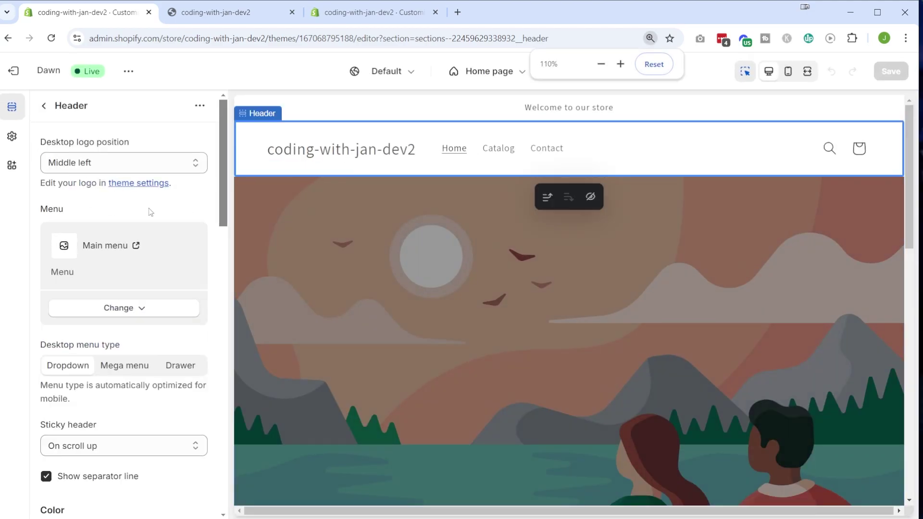
pyautogui.scroll(-5, 120, 193)
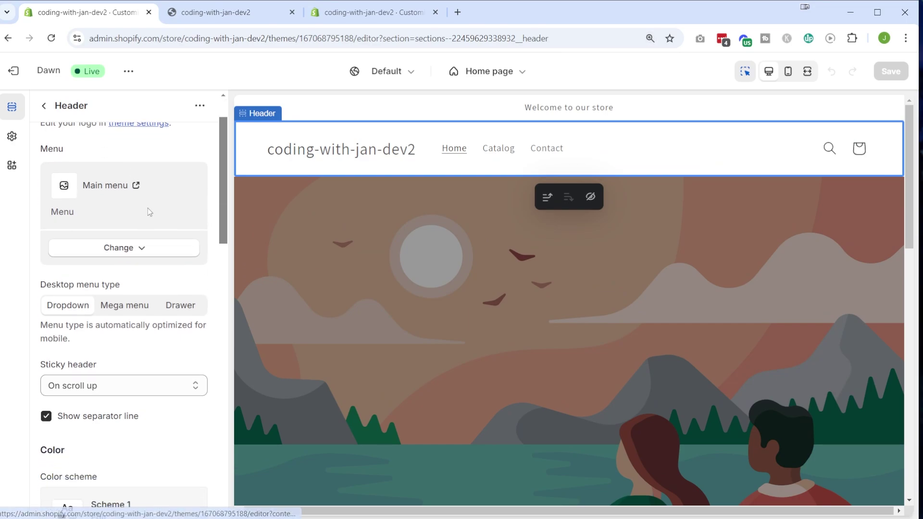
pyautogui.scroll(-6, 155, 215)
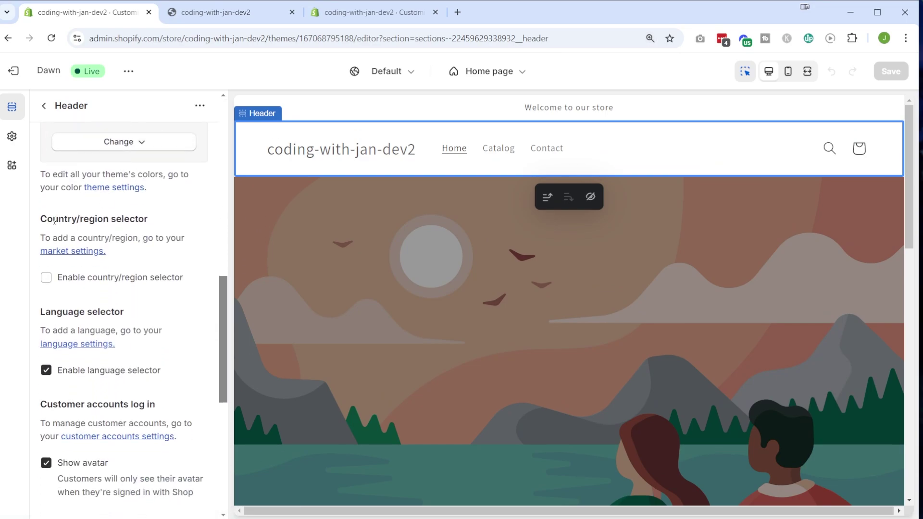
pyautogui.scroll(1, 48, 190)
pyautogui.moveTo(34, 219); pyautogui.dragTo(202, 264)
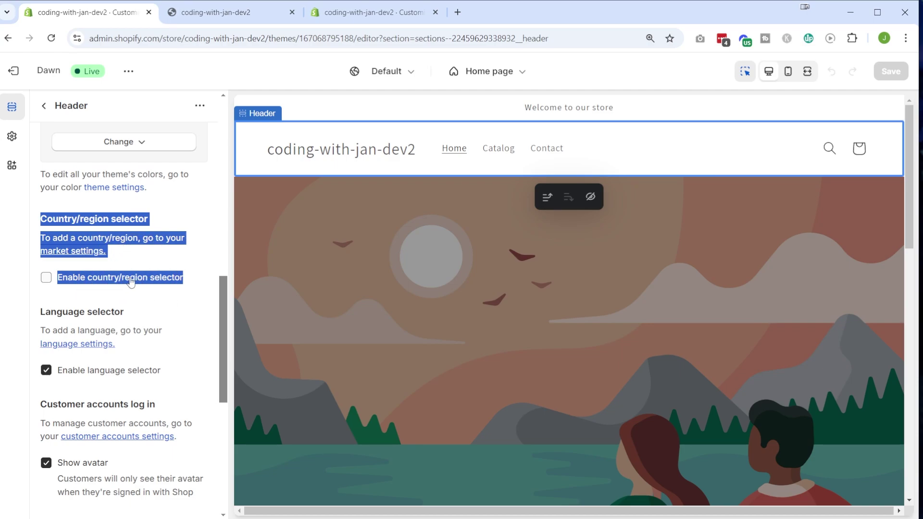
pyautogui.click(97, 281)
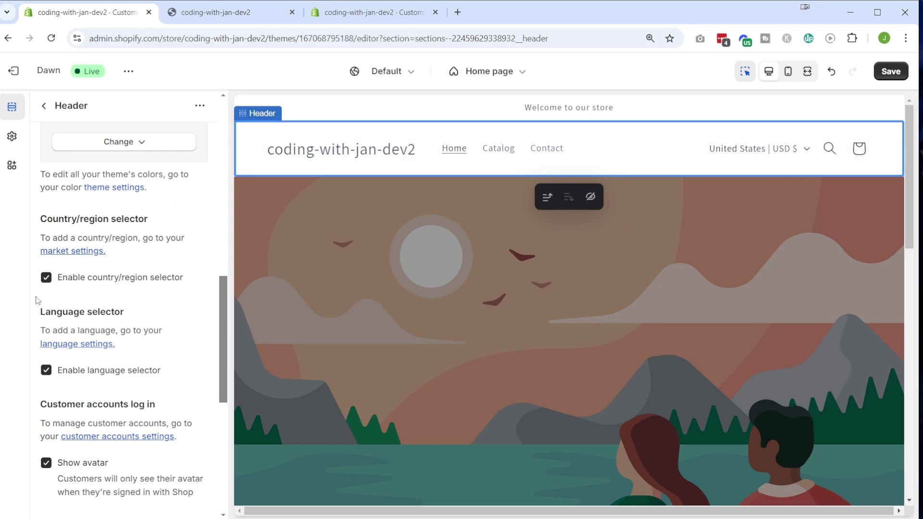
# Step: Toggle the Footer's country/region selector off and back on, leaving it enabled
pyautogui.click(43, 106)
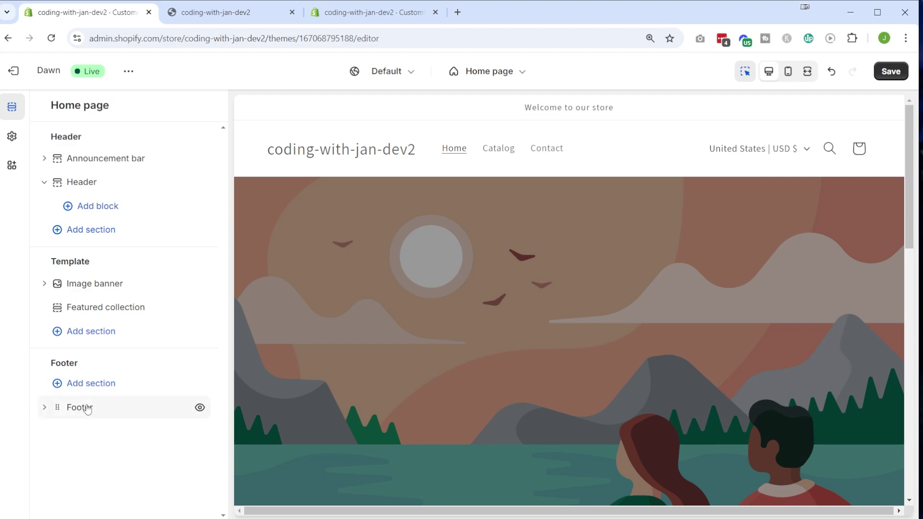
pyautogui.moveTo(82, 410)
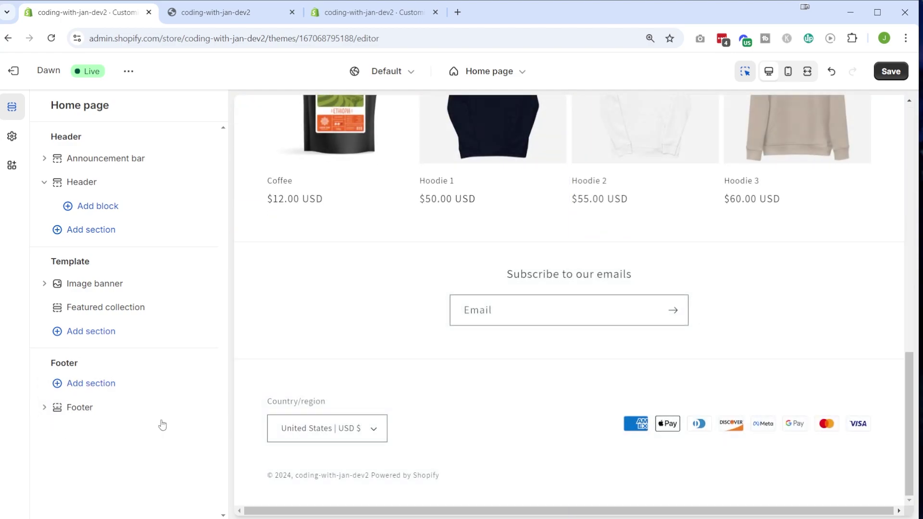
pyautogui.click(140, 411)
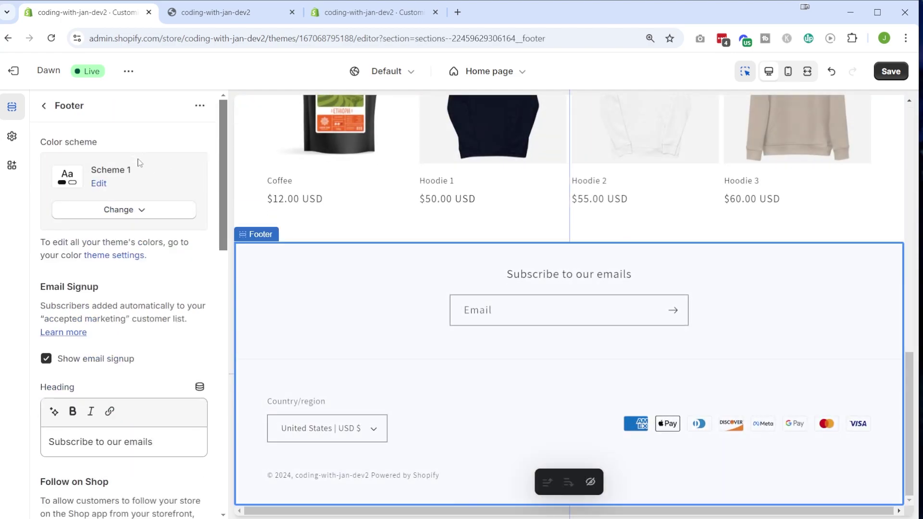
pyautogui.scroll(-5, 145, 168)
pyautogui.scroll(-4, 143, 167)
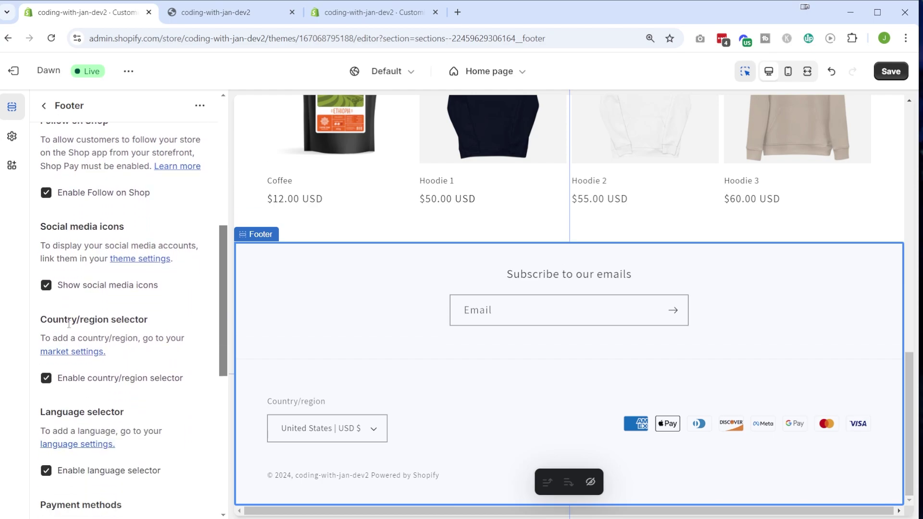
pyautogui.moveTo(40, 255); pyautogui.dragTo(98, 317)
pyautogui.click(98, 318)
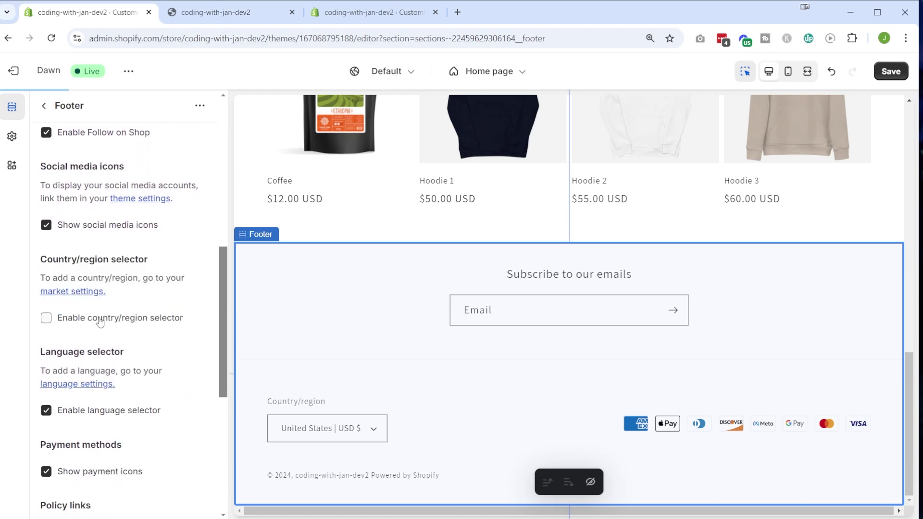
pyautogui.click(91, 322)
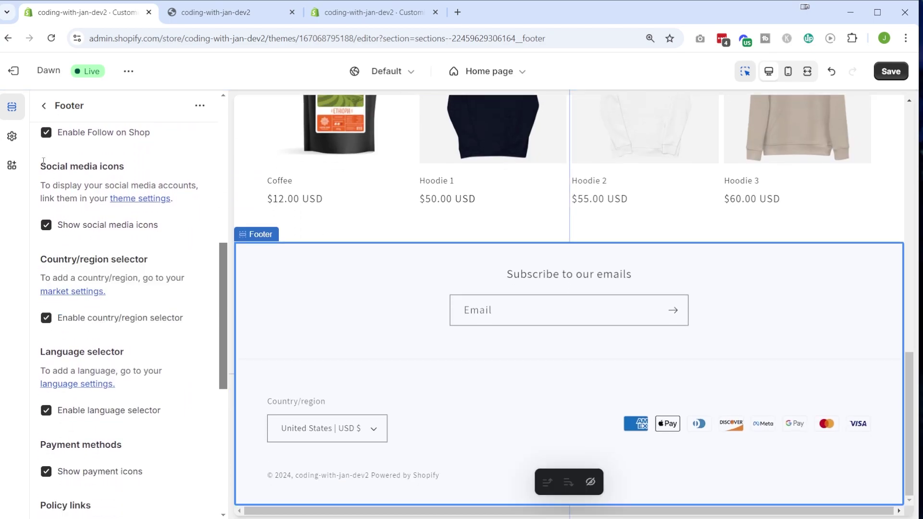
# Step: Go back to the section list and browse the theme-wide Theme settings
pyautogui.click(44, 107)
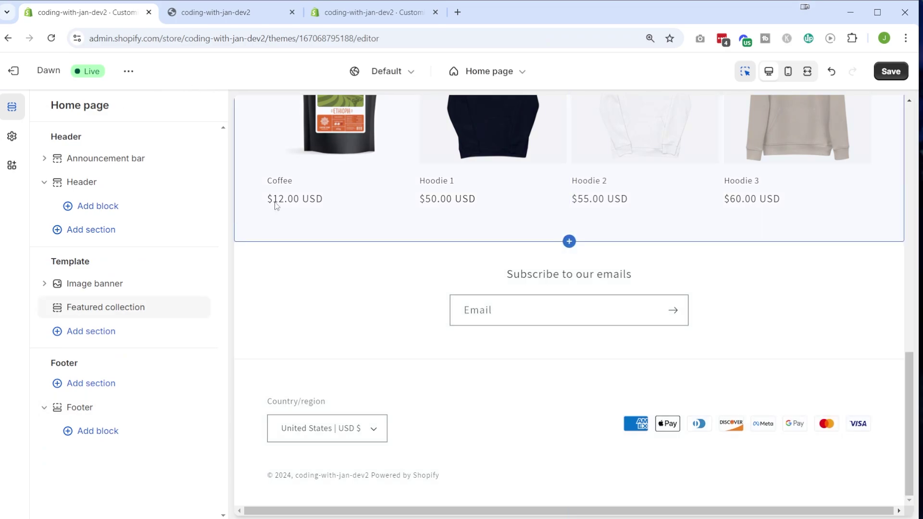
pyautogui.click(12, 138)
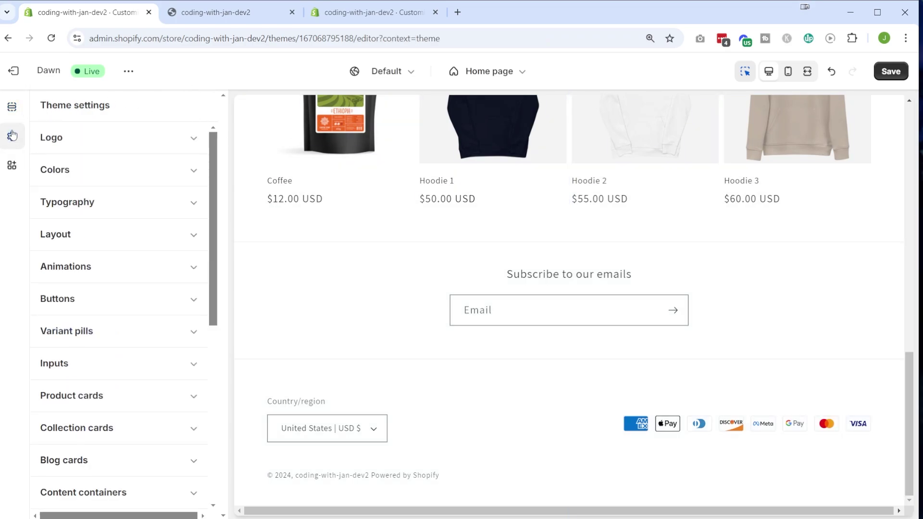
pyautogui.scroll(-1, 127, 136)
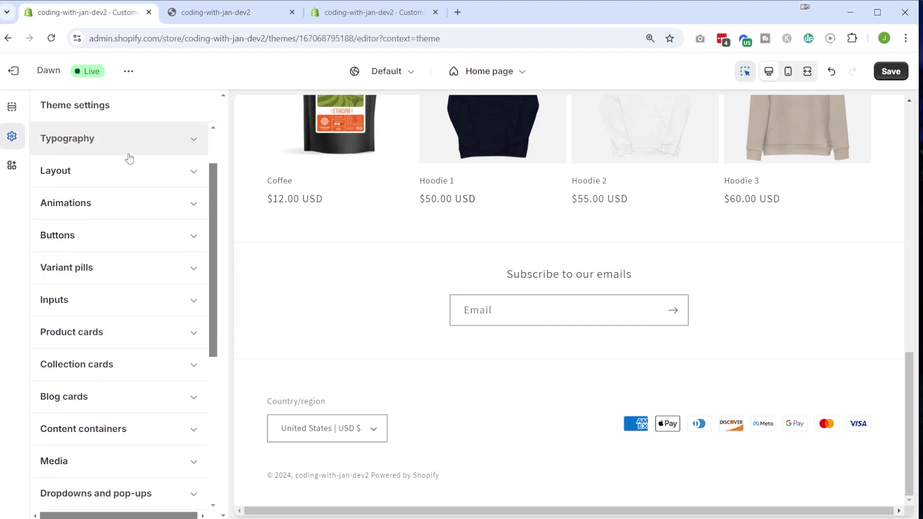
pyautogui.scroll(-5, 130, 159)
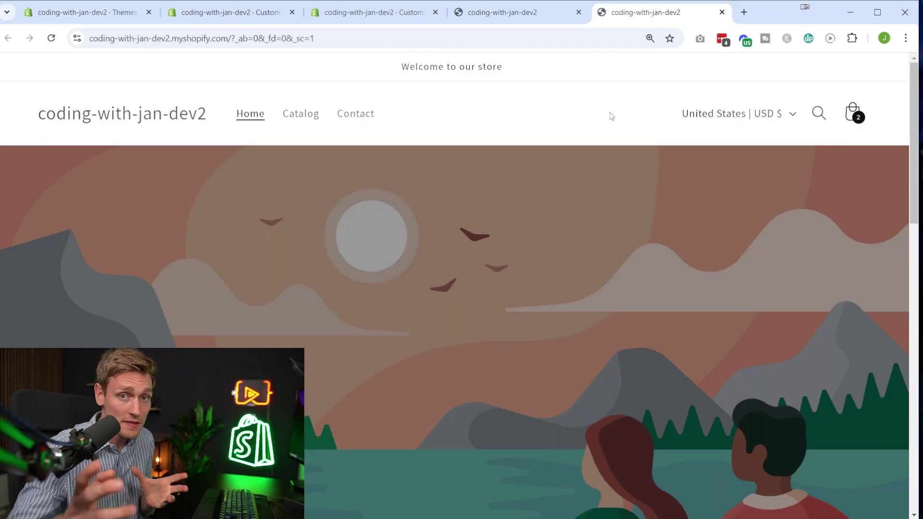
# Step: Open and close the header's United States | USD $ country/currency dropdown
pyautogui.click(731, 113)
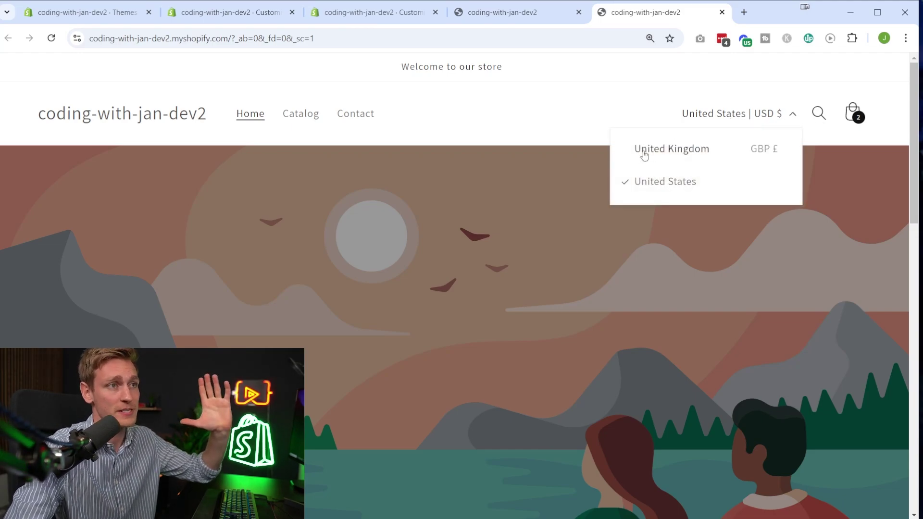
pyautogui.click(612, 118)
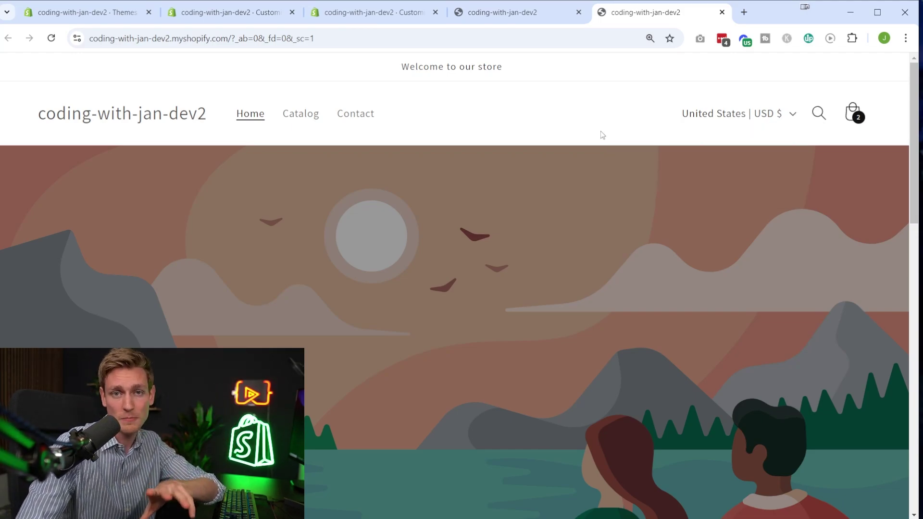
pyautogui.click(744, 118)
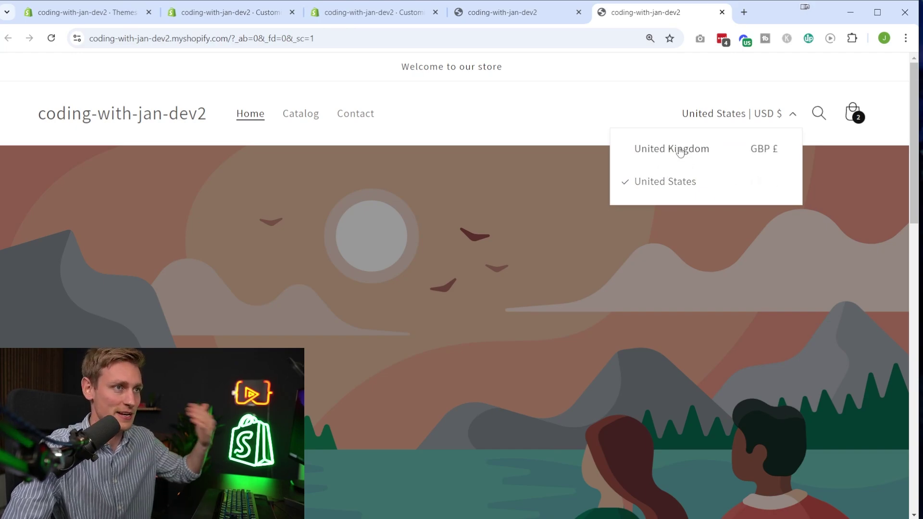
# Step: In the Slate Coffee store tab, view the country options, including United Kingdom GBP £
pyautogui.click(520, 13)
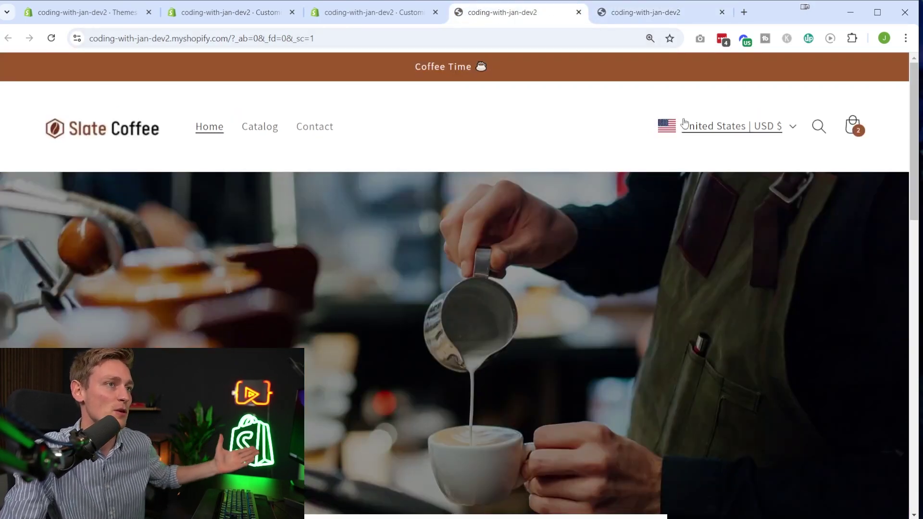
pyautogui.click(731, 127)
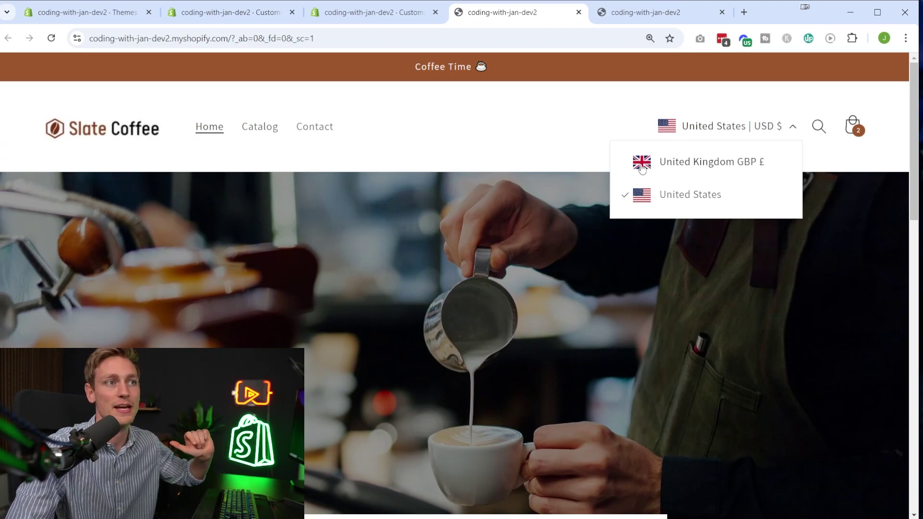
pyautogui.click(577, 134)
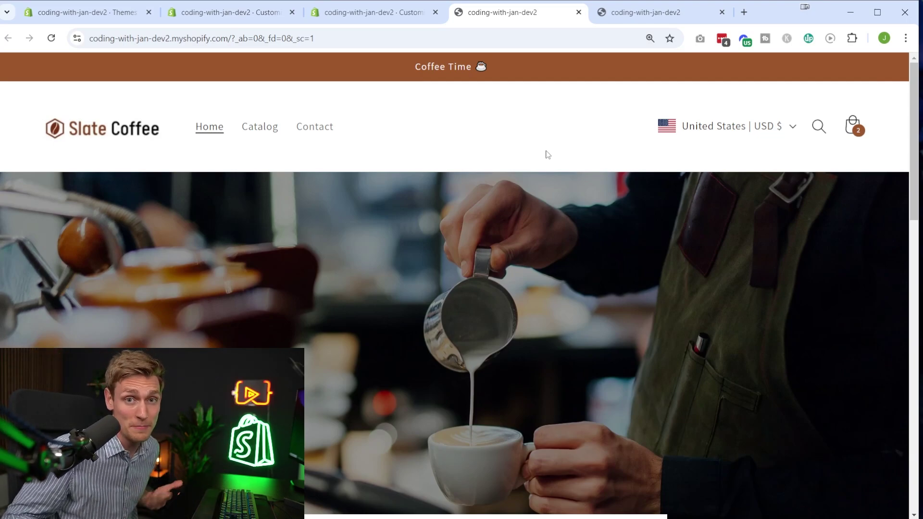
# Step: Switch the storefront's country/currency to United Kingdom | GBP £
pyautogui.hotkey('ctrl', 'Tab')
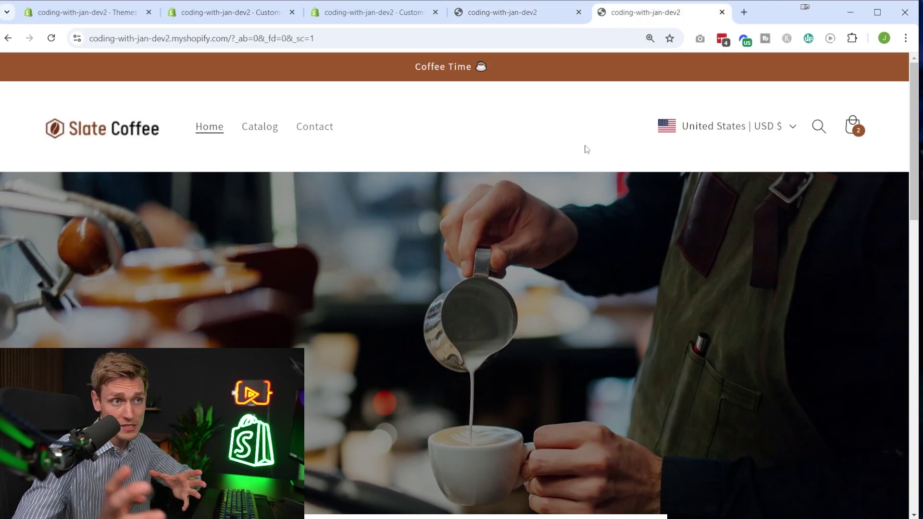
pyautogui.scroll(-3, 517, 155)
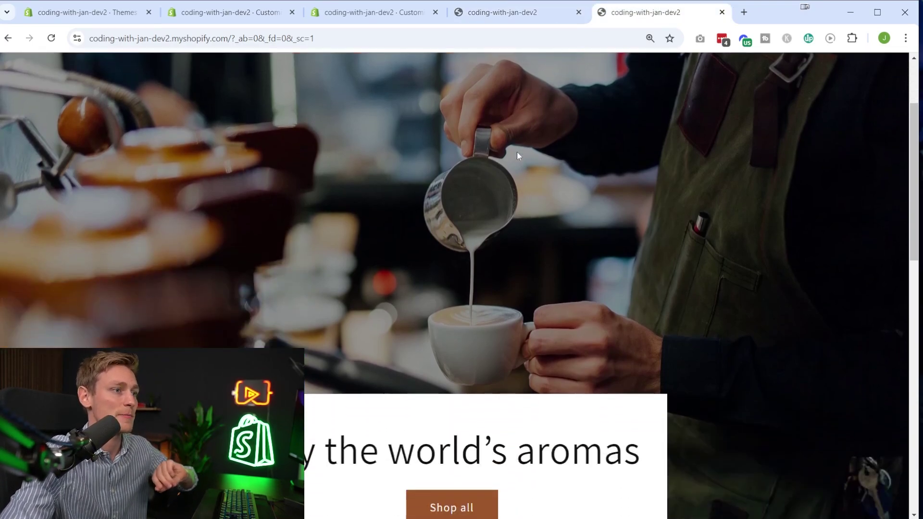
pyautogui.scroll(-10, 517, 154)
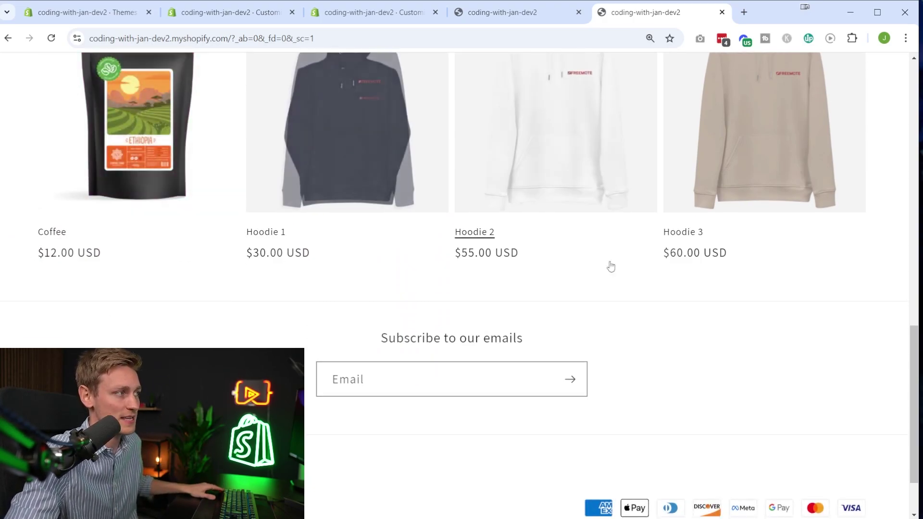
pyautogui.scroll(10, 706, 334)
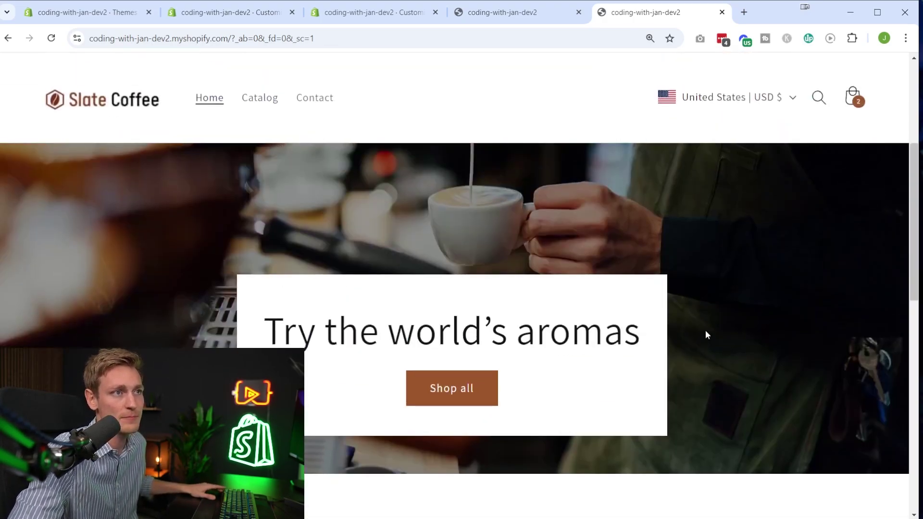
pyautogui.click(727, 127)
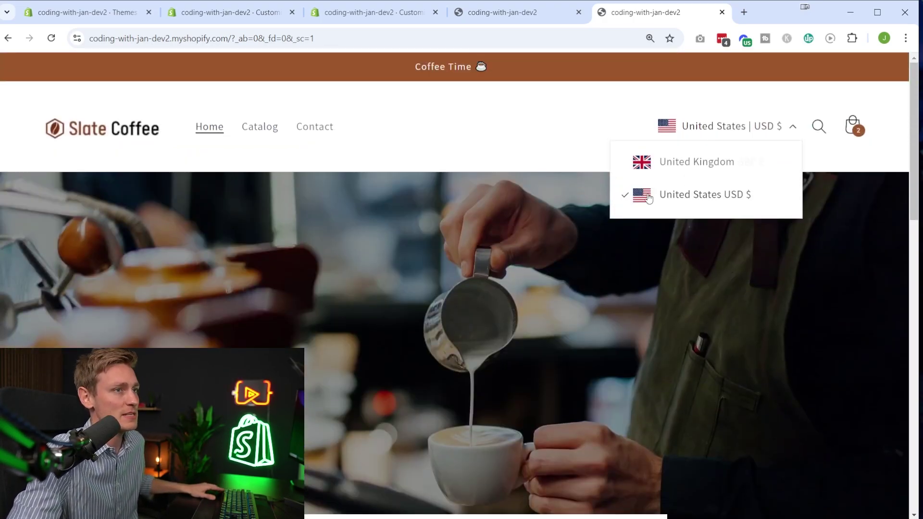
pyautogui.click(696, 169)
# Step: Open Coffee, go to the cart, and check out, showing a £20.00 GBP total
pyautogui.scroll(-10, 560, 216)
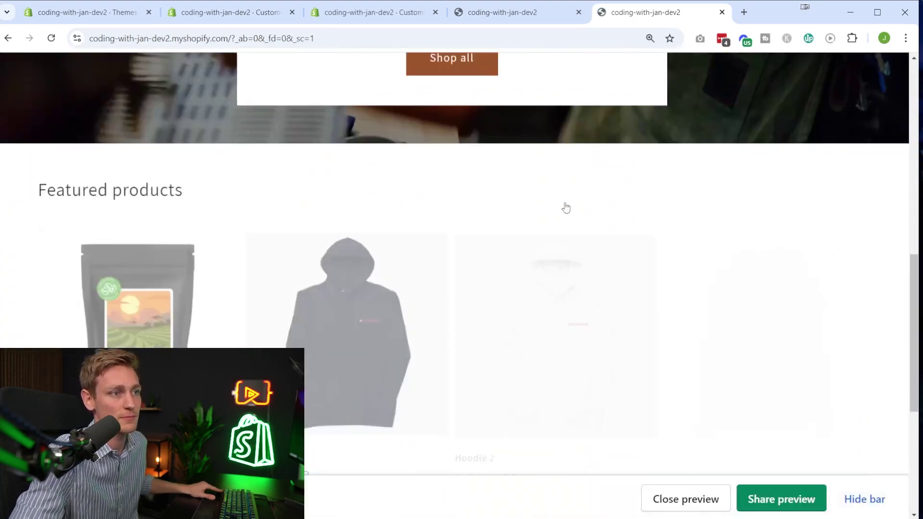
pyautogui.scroll(-4, 565, 206)
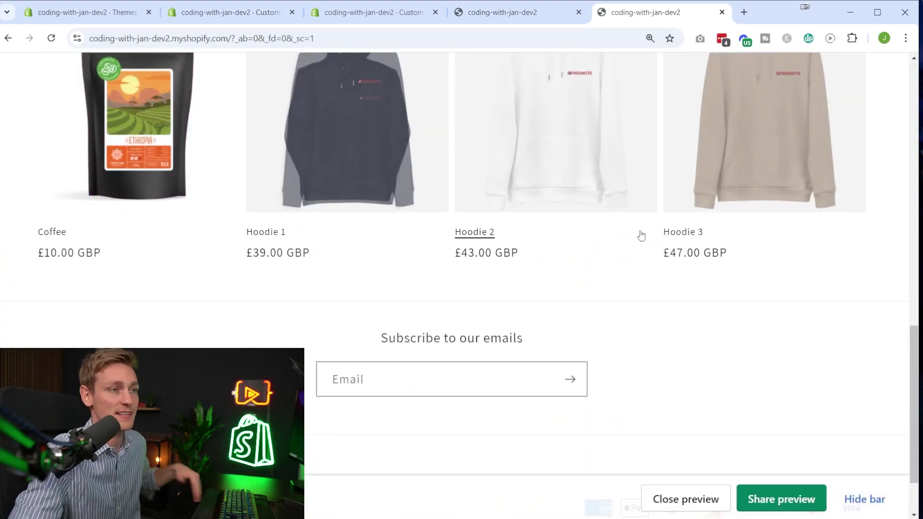
pyautogui.scroll(2, 556, 221)
pyautogui.click(161, 264)
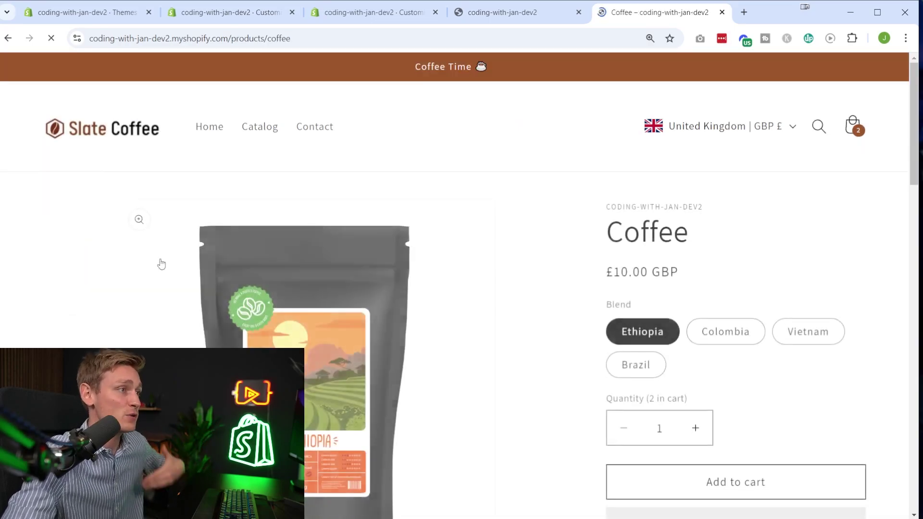
pyautogui.click(852, 126)
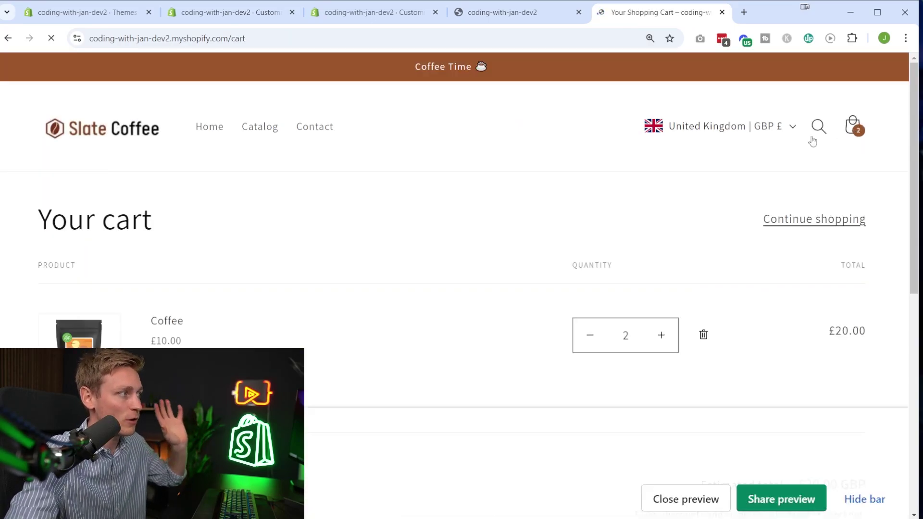
pyautogui.scroll(-2, 796, 228)
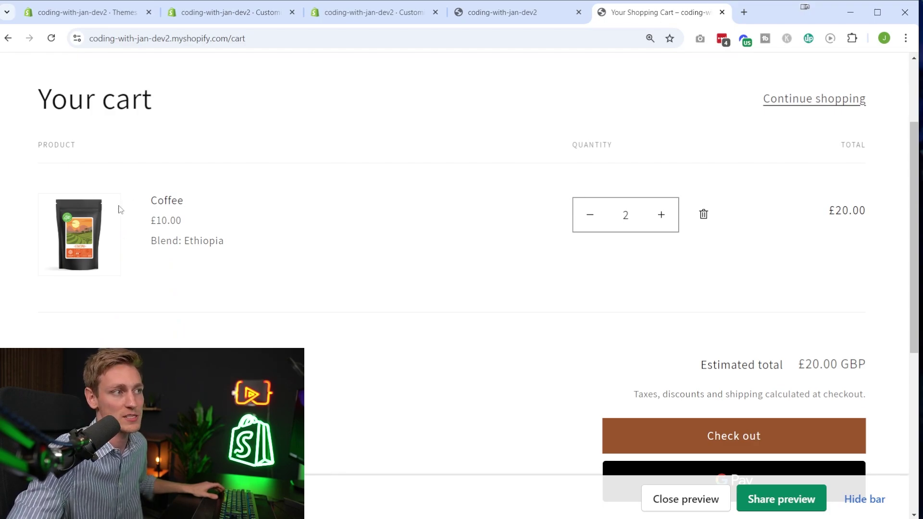
pyautogui.click(732, 436)
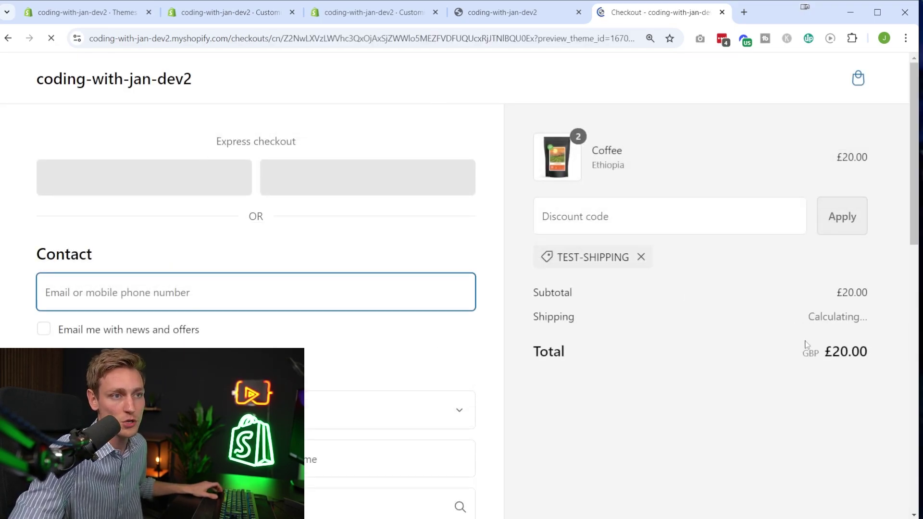
pyautogui.moveTo(788, 358); pyautogui.dragTo(868, 356)
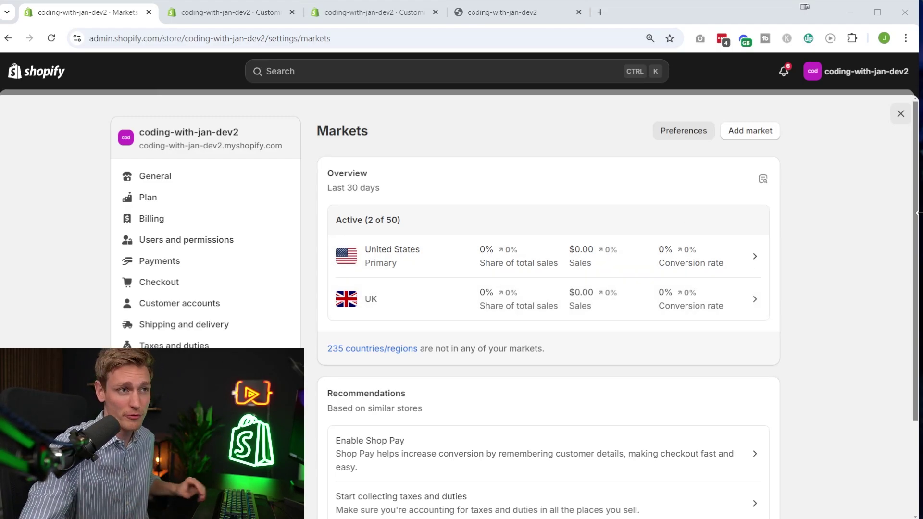
# Step: Start adding a new market and enter 'Eu' in the name field
pyautogui.click(740, 132)
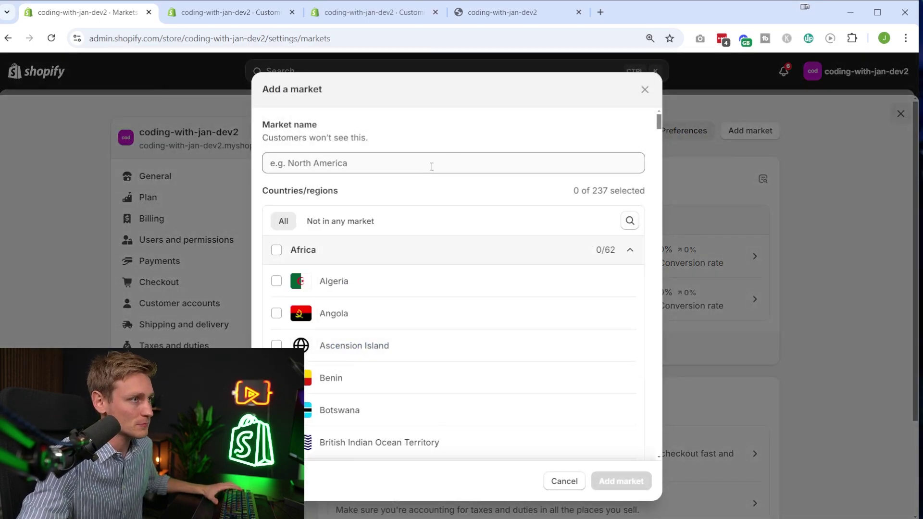
pyautogui.click(430, 162)
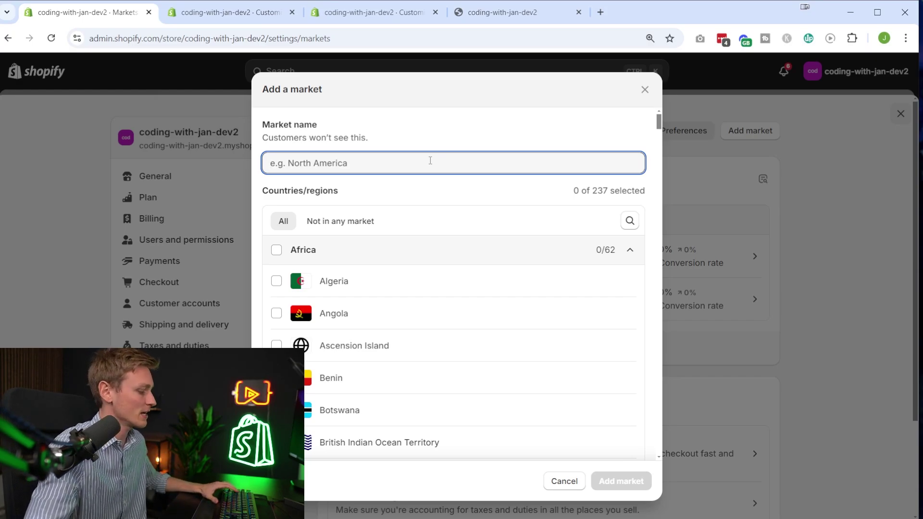
pyautogui.write('eur')
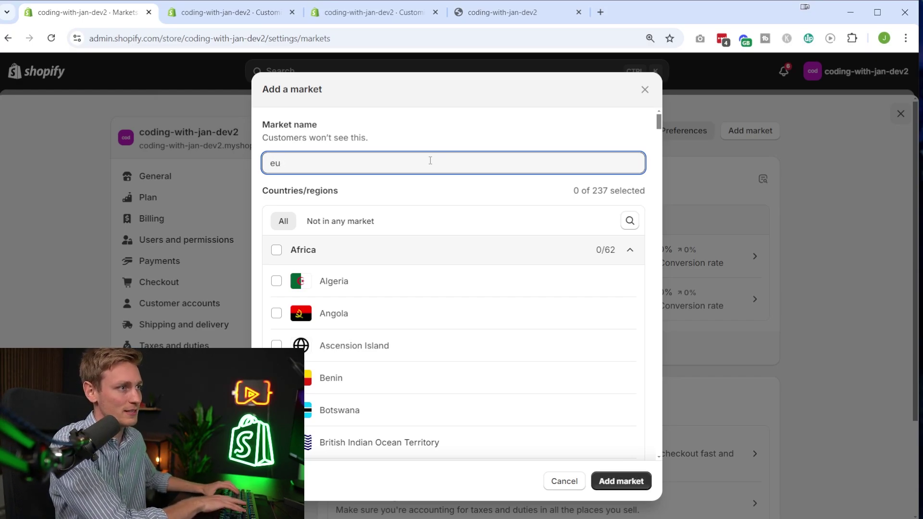
pyautogui.press('BackSpace')
pyautogui.press('BackSpace')
pyautogui.write('Europ')
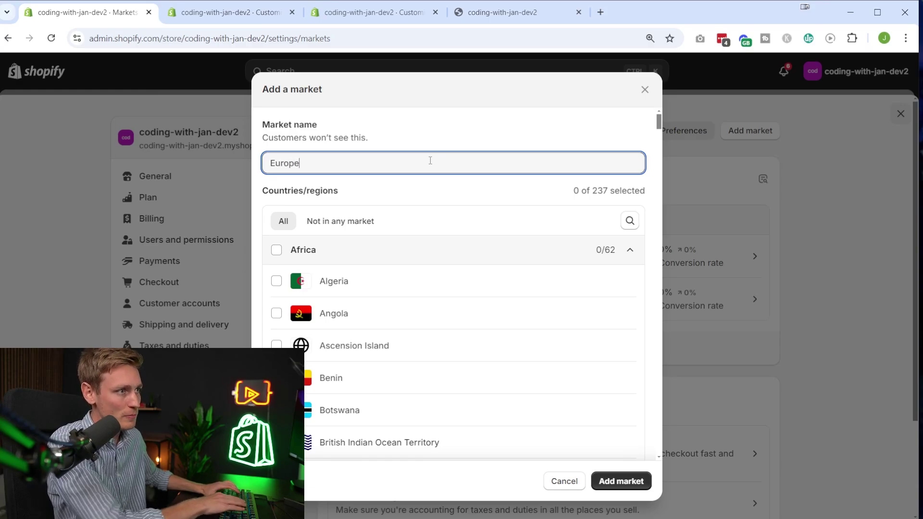
# Step: Select all 52 European countries and try to create the market
pyautogui.scroll(-20, 440, 288)
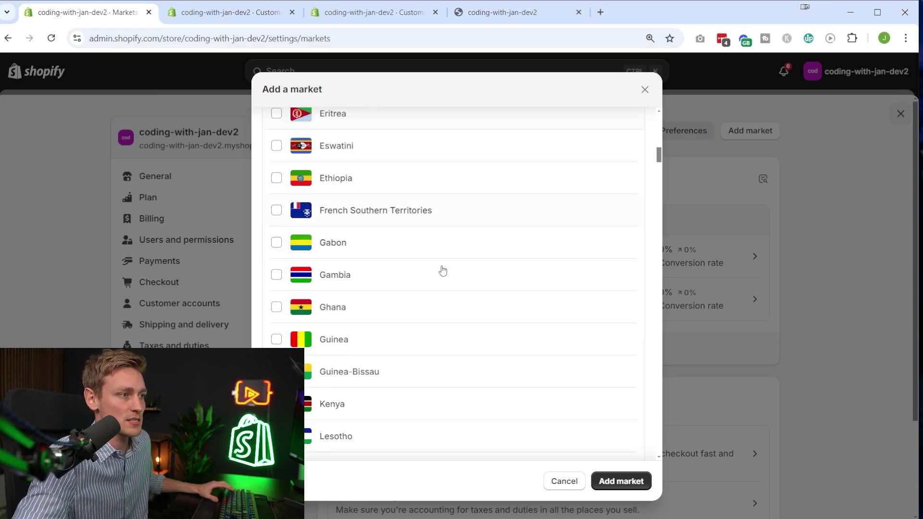
pyautogui.scroll(-12, 489, 298)
pyautogui.scroll(3, 498, 294)
pyautogui.moveTo(653, 214); pyautogui.dragTo(658, 280)
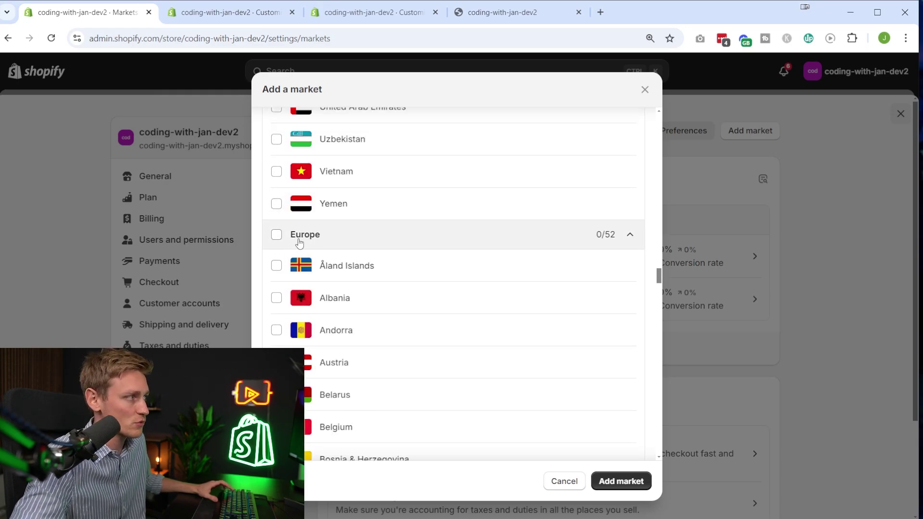
pyautogui.click(275, 235)
pyautogui.click(276, 234)
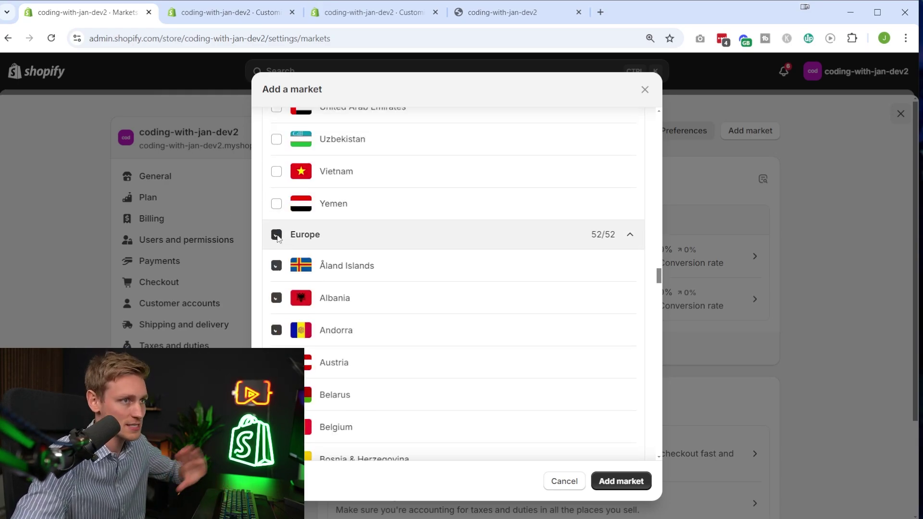
pyautogui.click(621, 482)
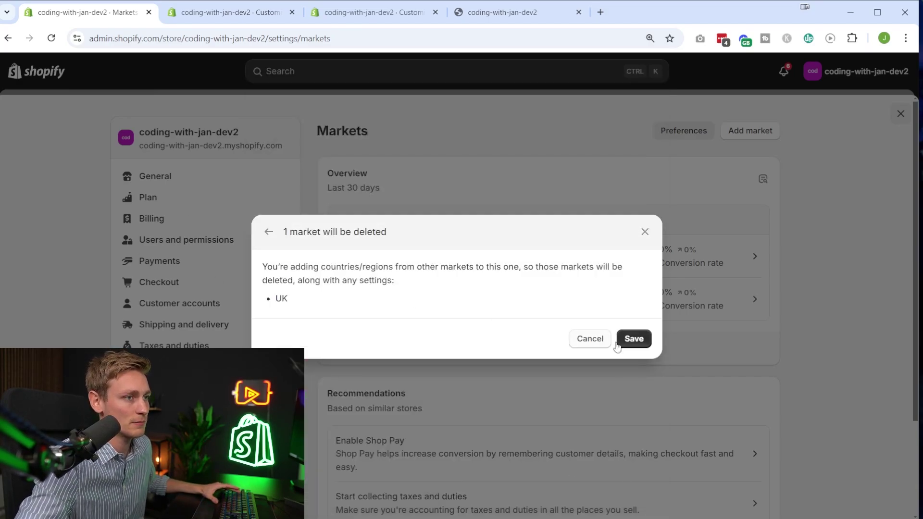
# Step: Untick the United Kingdom and create the Europe market with 51 countries
pyautogui.click(269, 233)
pyautogui.scroll(-10, 382, 267)
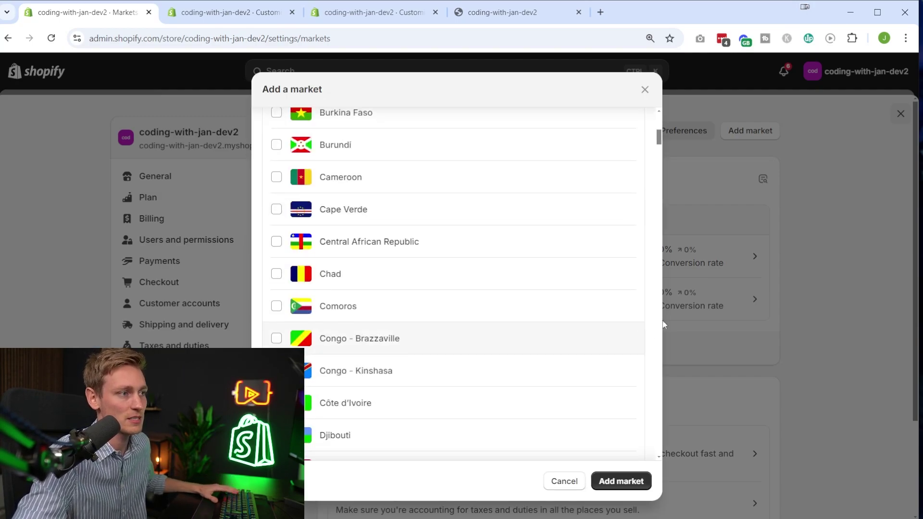
pyautogui.moveTo(658, 154); pyautogui.dragTo(672, 342)
pyautogui.click(350, 299)
pyautogui.click(619, 481)
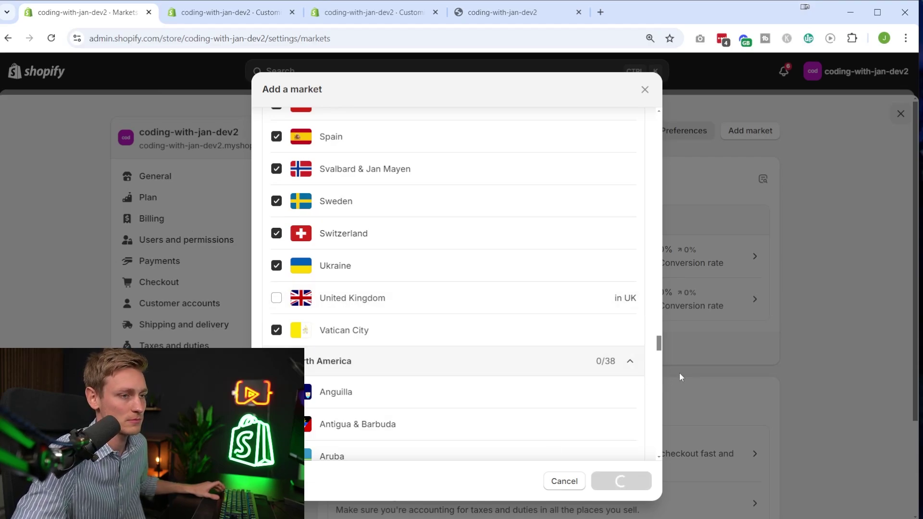
pyautogui.moveTo(337, 131); pyautogui.dragTo(399, 132)
# Step: In Europe's Products and pricing, set the base currency to Euro (EUR €)
pyautogui.click(425, 132)
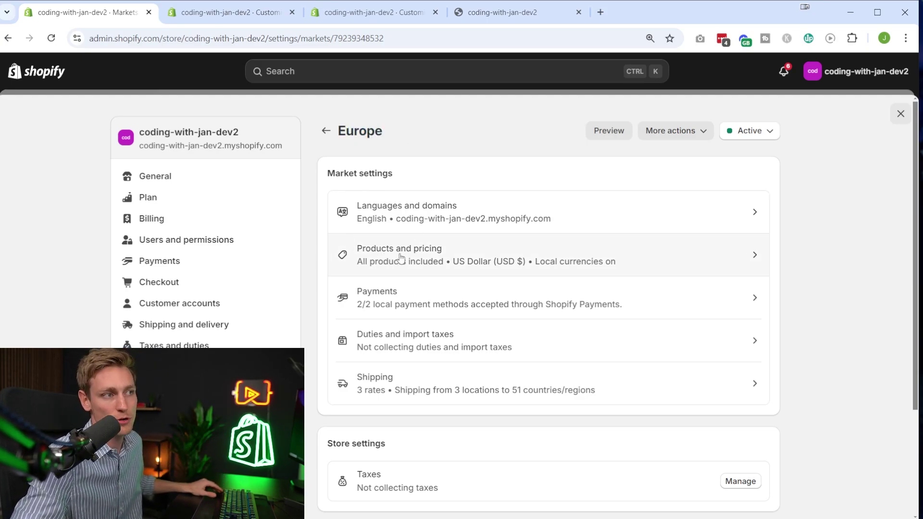
pyautogui.click(385, 257)
pyautogui.moveTo(323, 227); pyautogui.dragTo(388, 229)
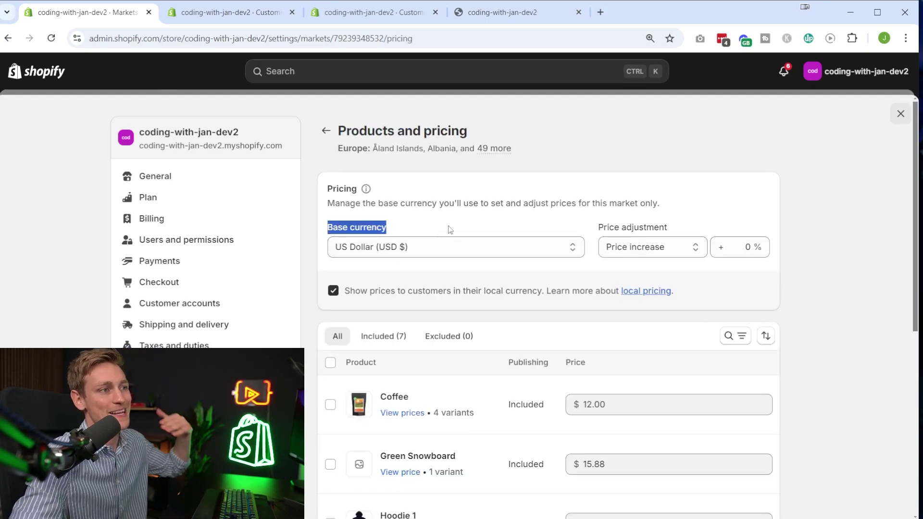
pyautogui.click(403, 255)
pyautogui.click(408, 248)
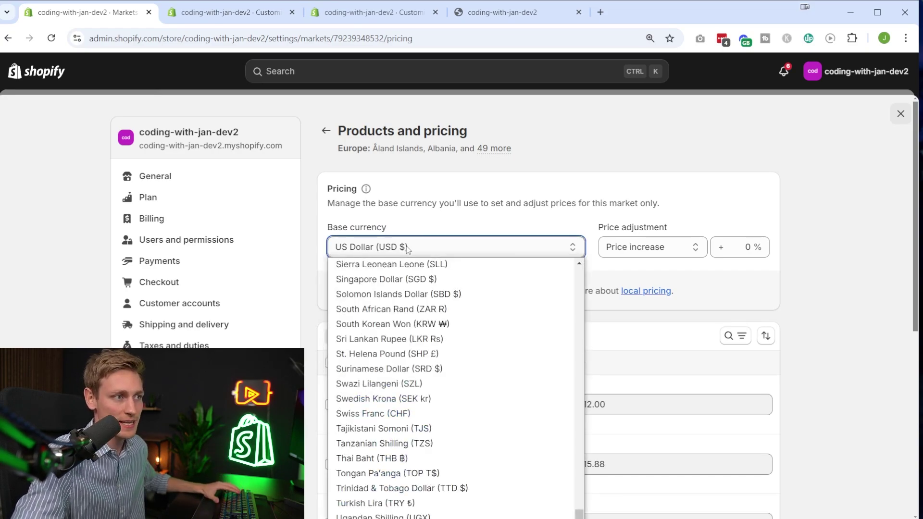
pyautogui.press('e')
pyautogui.click(394, 309)
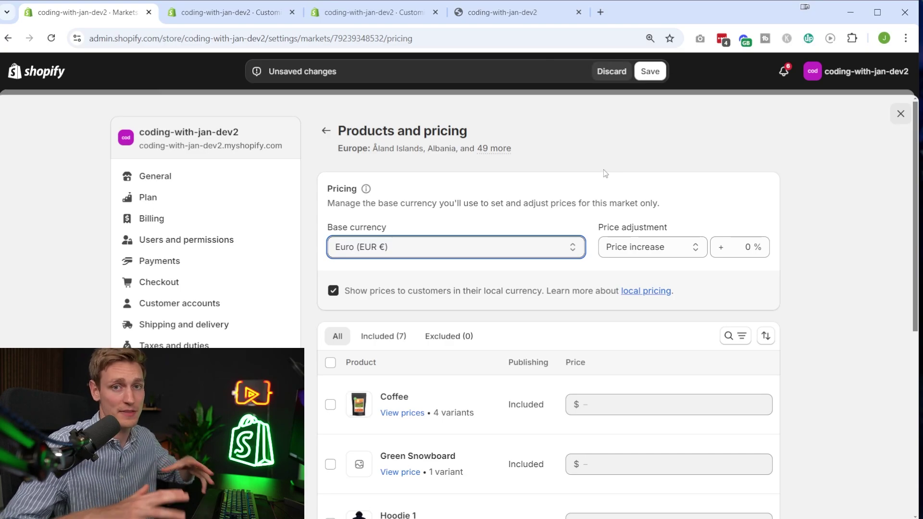
# Step: Review the currency settings, save, and check the euro product prices
pyautogui.moveTo(675, 291); pyautogui.dragTo(343, 296)
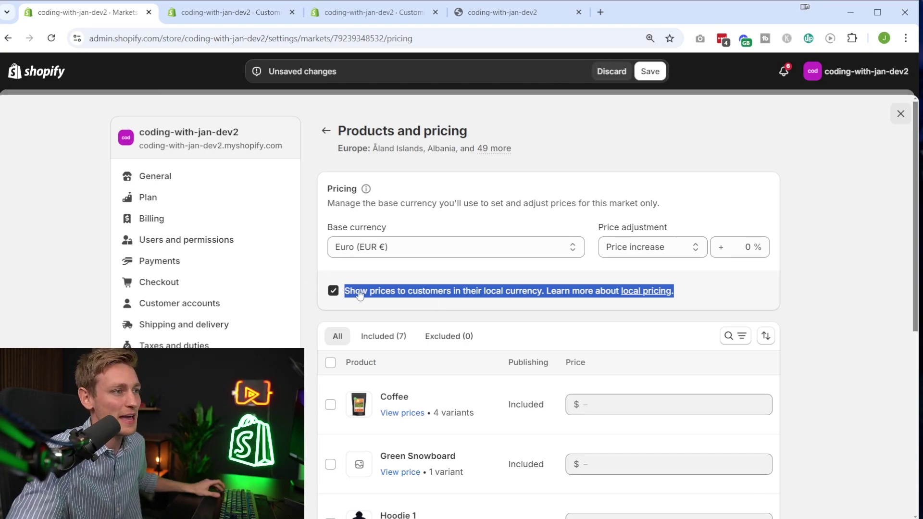
pyautogui.click(323, 228)
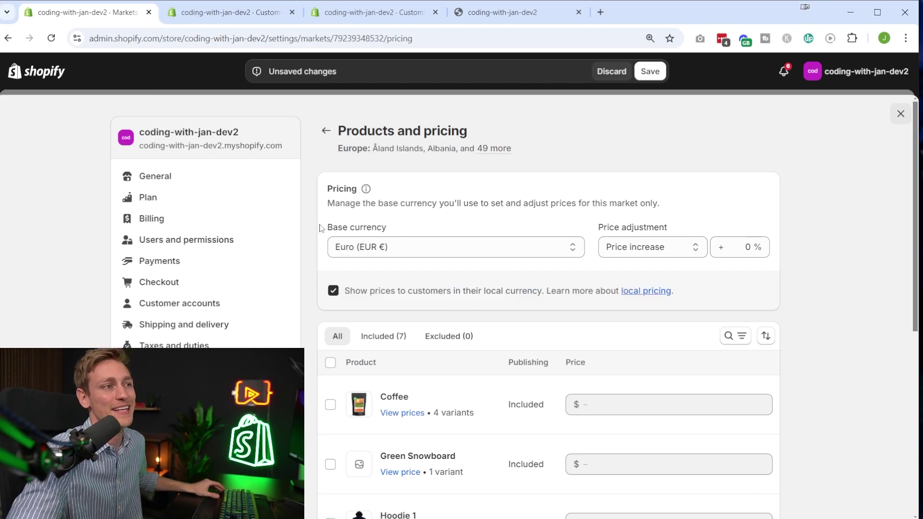
pyautogui.moveTo(322, 228); pyautogui.dragTo(408, 251)
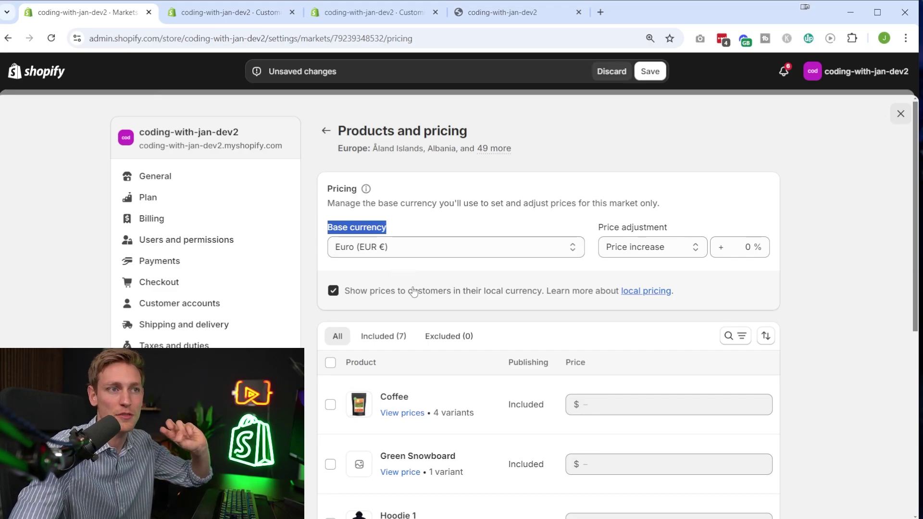
pyautogui.click(454, 231)
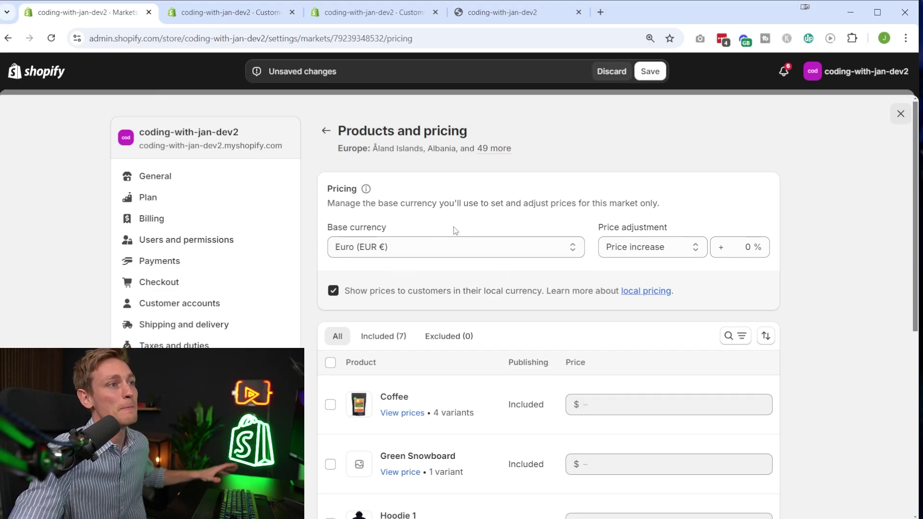
pyautogui.scroll(-2, 544, 332)
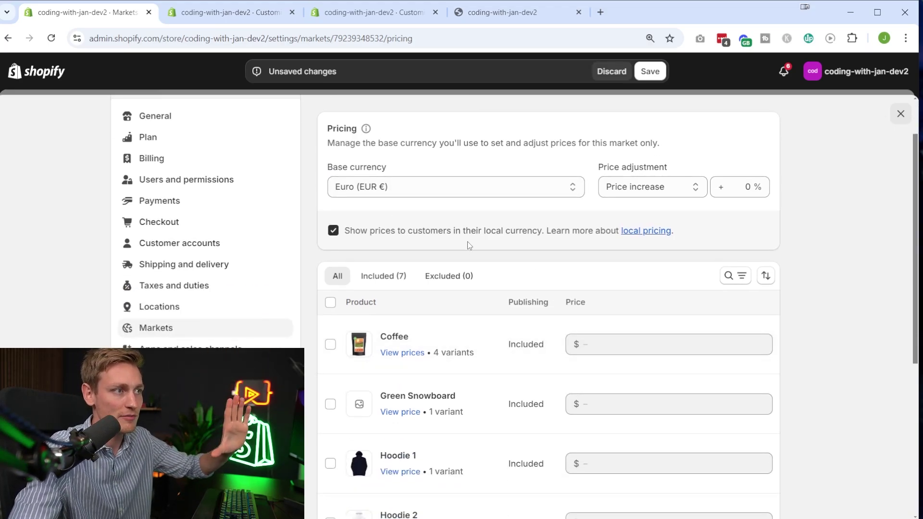
pyautogui.scroll(2, 468, 242)
pyautogui.click(649, 72)
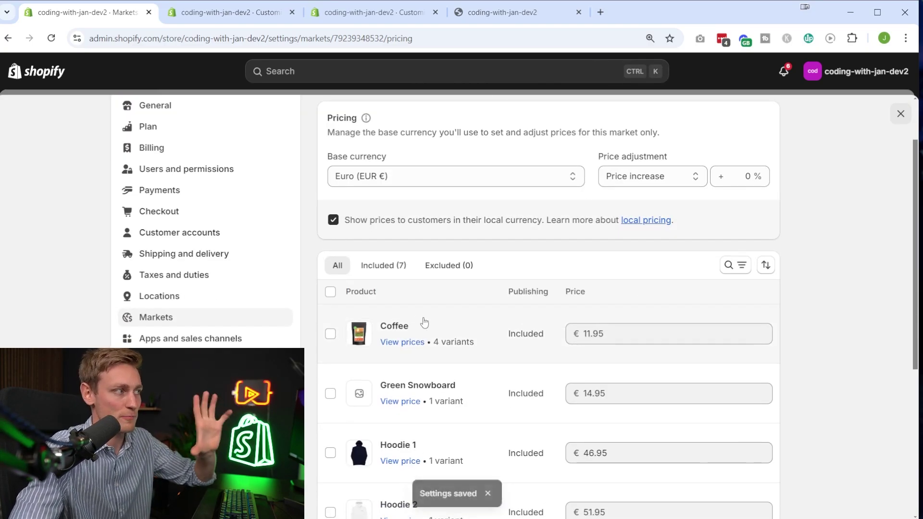
pyautogui.scroll(-3, 414, 307)
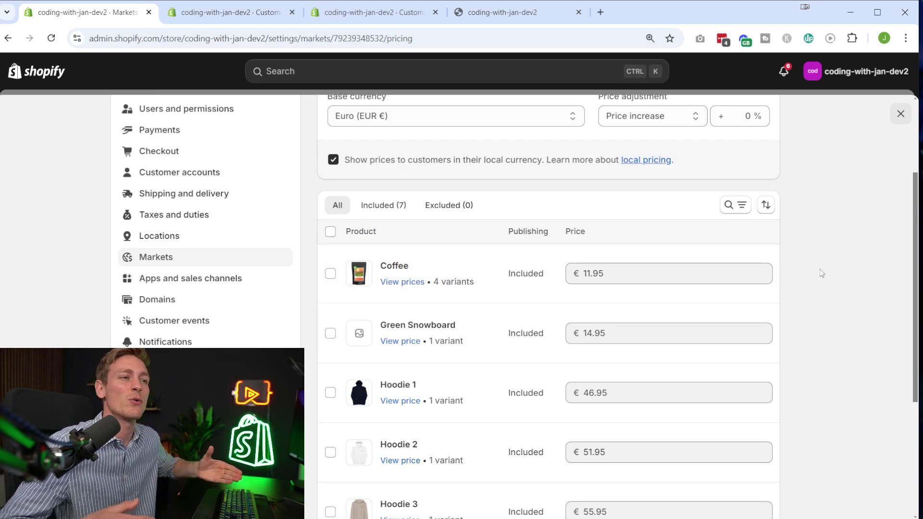
pyautogui.scroll(3, 820, 273)
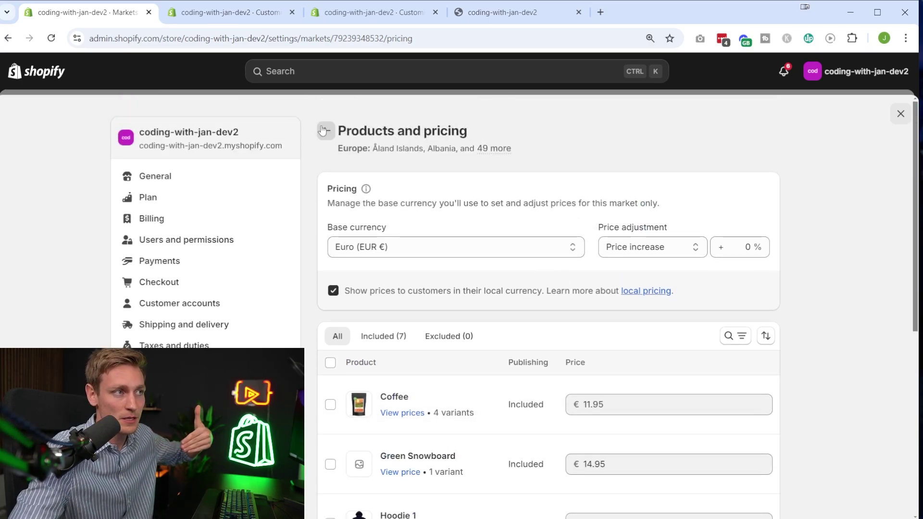
pyautogui.scroll(-1, 629, 306)
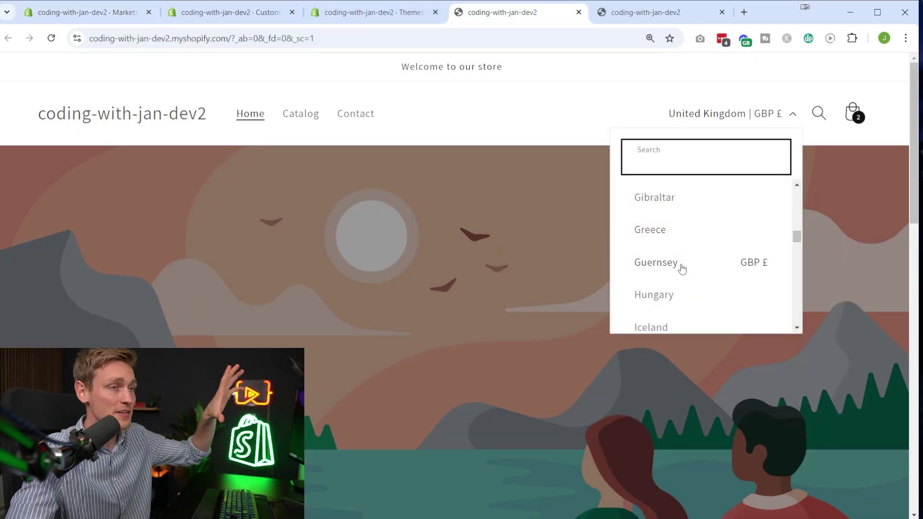
pyautogui.scroll(-10, 667, 212)
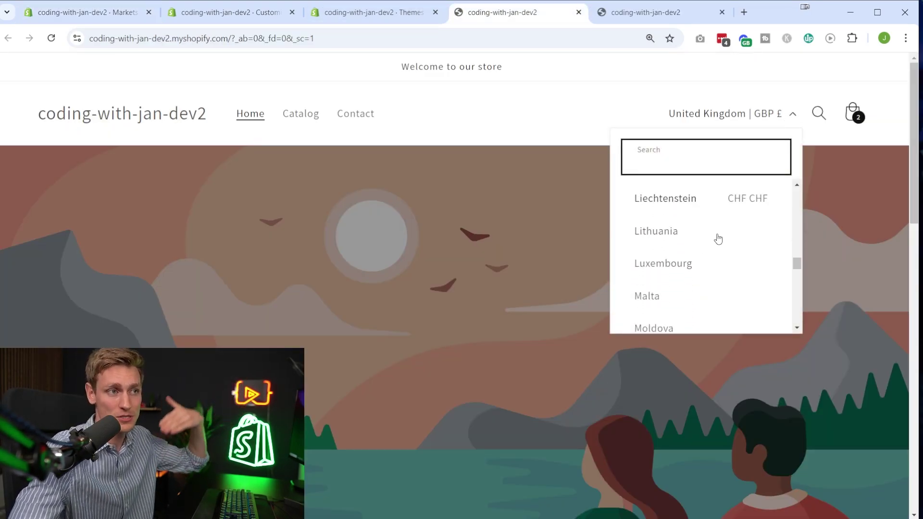
pyautogui.scroll(-10, 717, 238)
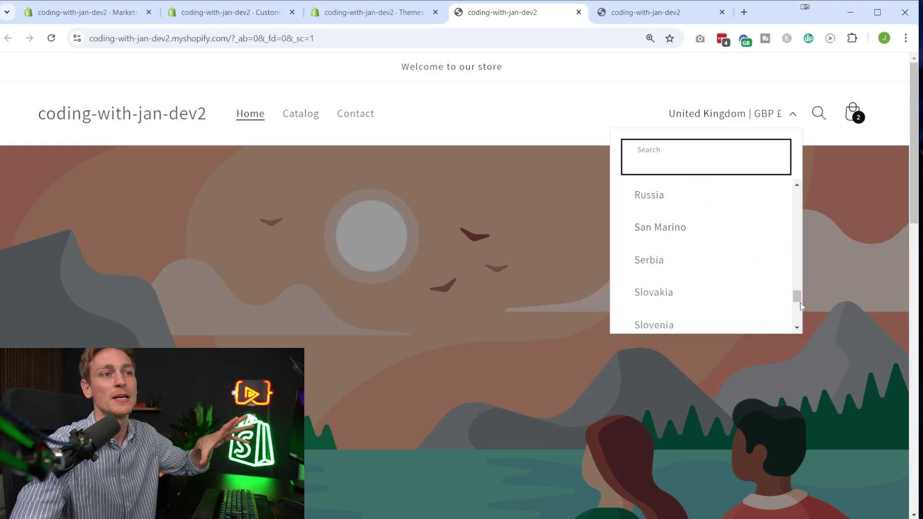
pyautogui.moveTo(797, 315); pyautogui.dragTo(803, 154)
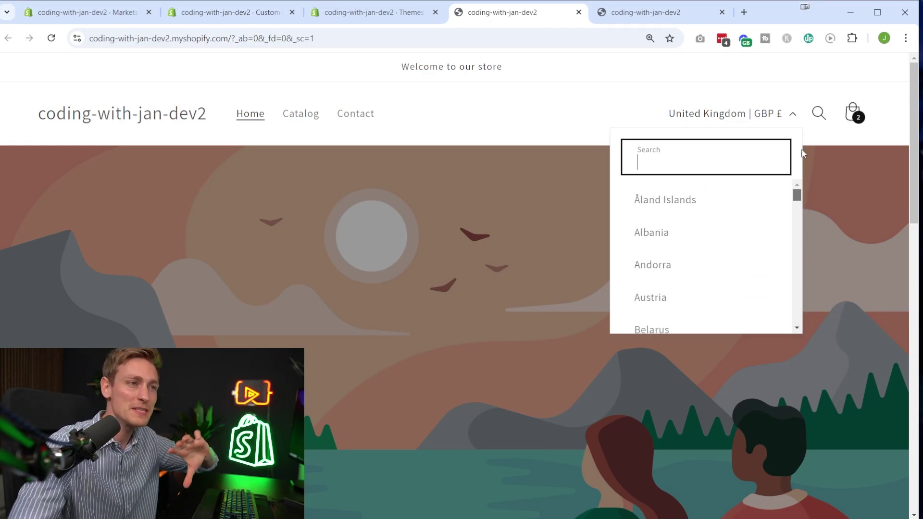
pyautogui.click(561, 130)
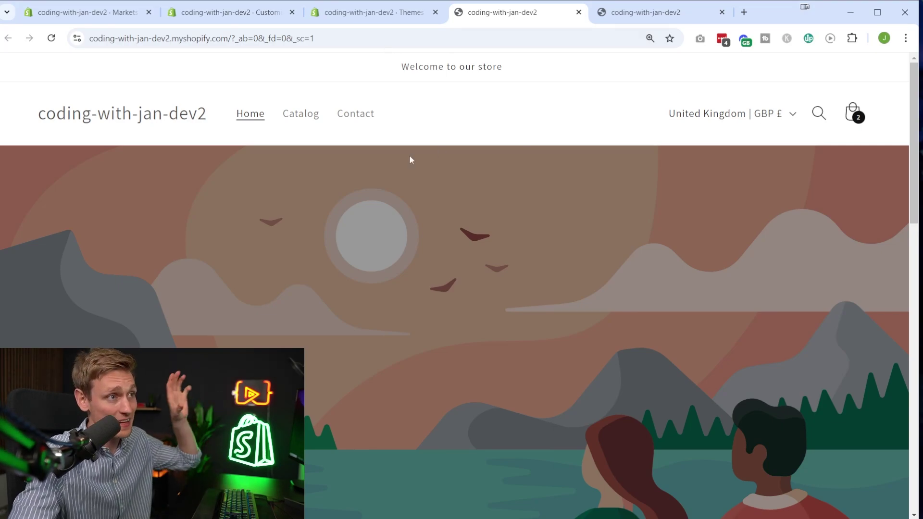
# Step: Return to Europe's pricing page and review the euro product prices
pyautogui.click(71, 13)
pyautogui.scroll(-2, 579, 257)
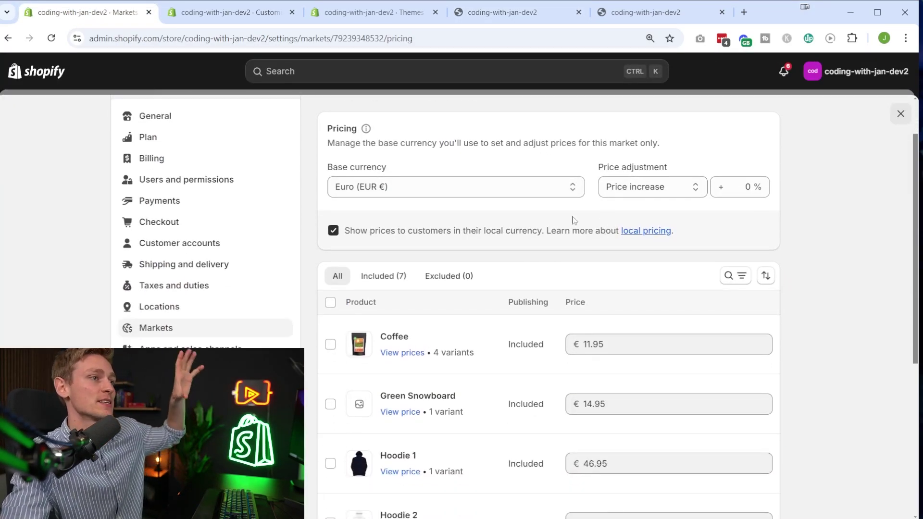
pyautogui.scroll(-3, 591, 274)
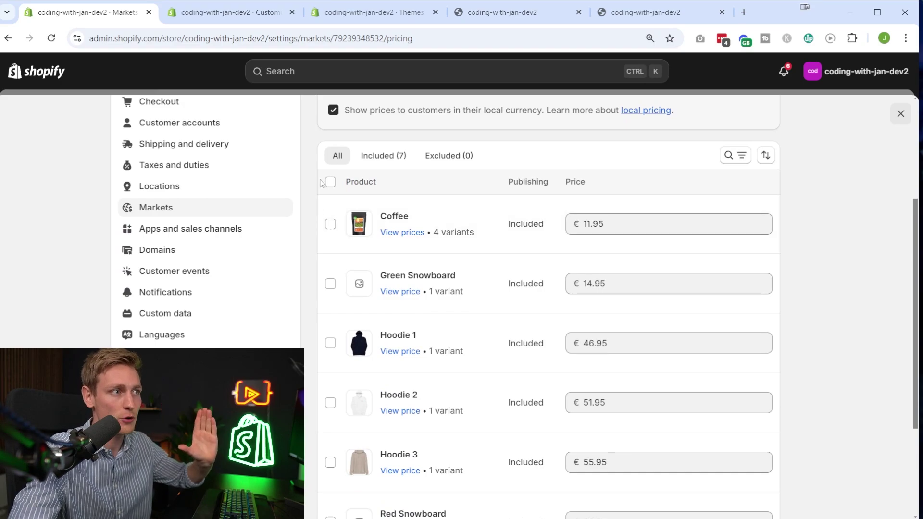
pyautogui.scroll(1, 339, 214)
pyautogui.moveTo(341, 218); pyautogui.dragTo(834, 346)
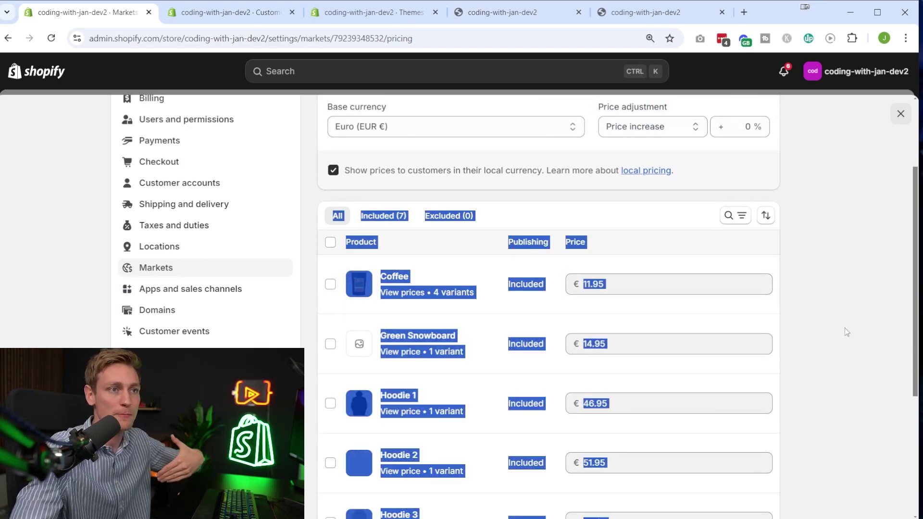
pyautogui.click(842, 329)
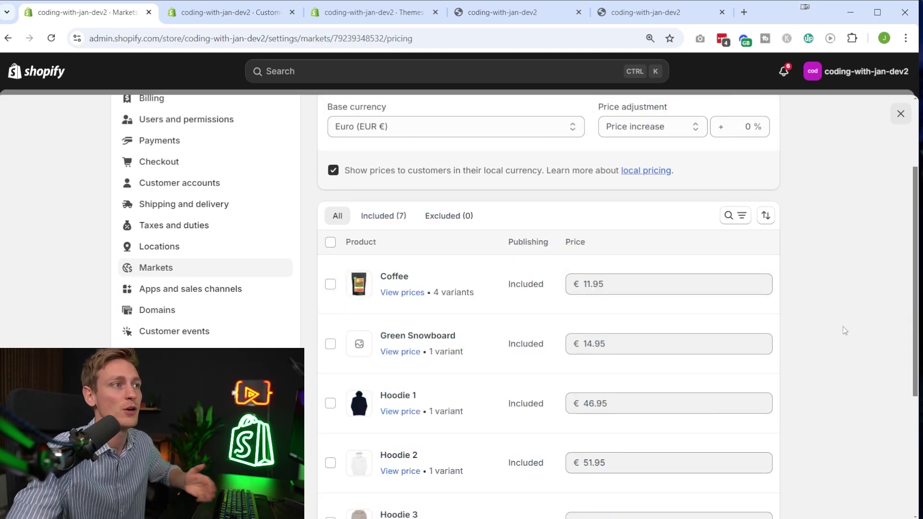
# Step: Go back through the Europe market page to the Markets list
pyautogui.scroll(3, 841, 327)
pyautogui.click(325, 132)
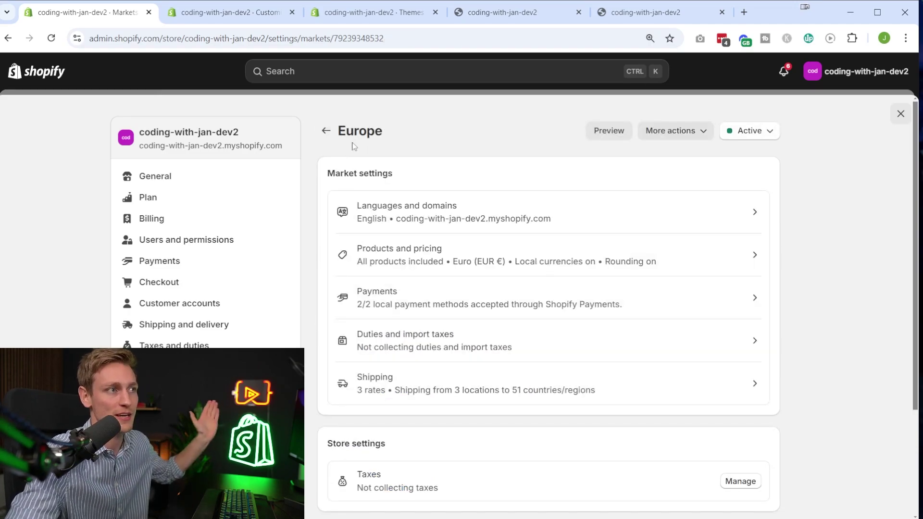
pyautogui.moveTo(336, 131); pyautogui.dragTo(418, 133)
pyautogui.click(457, 144)
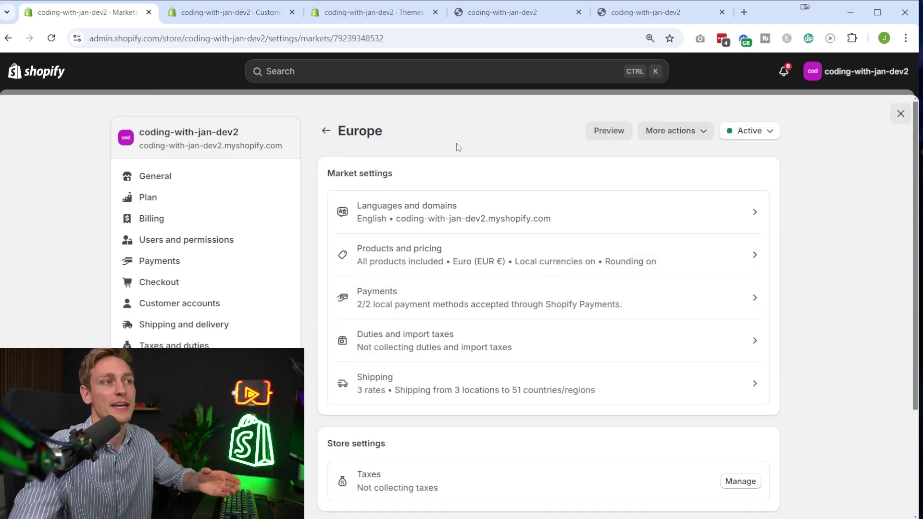
pyautogui.hotkey('alt', 'Left')
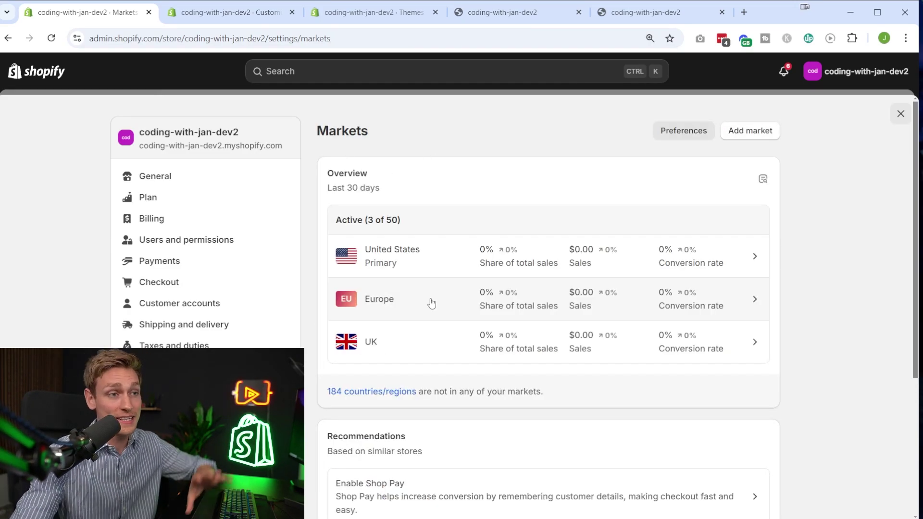